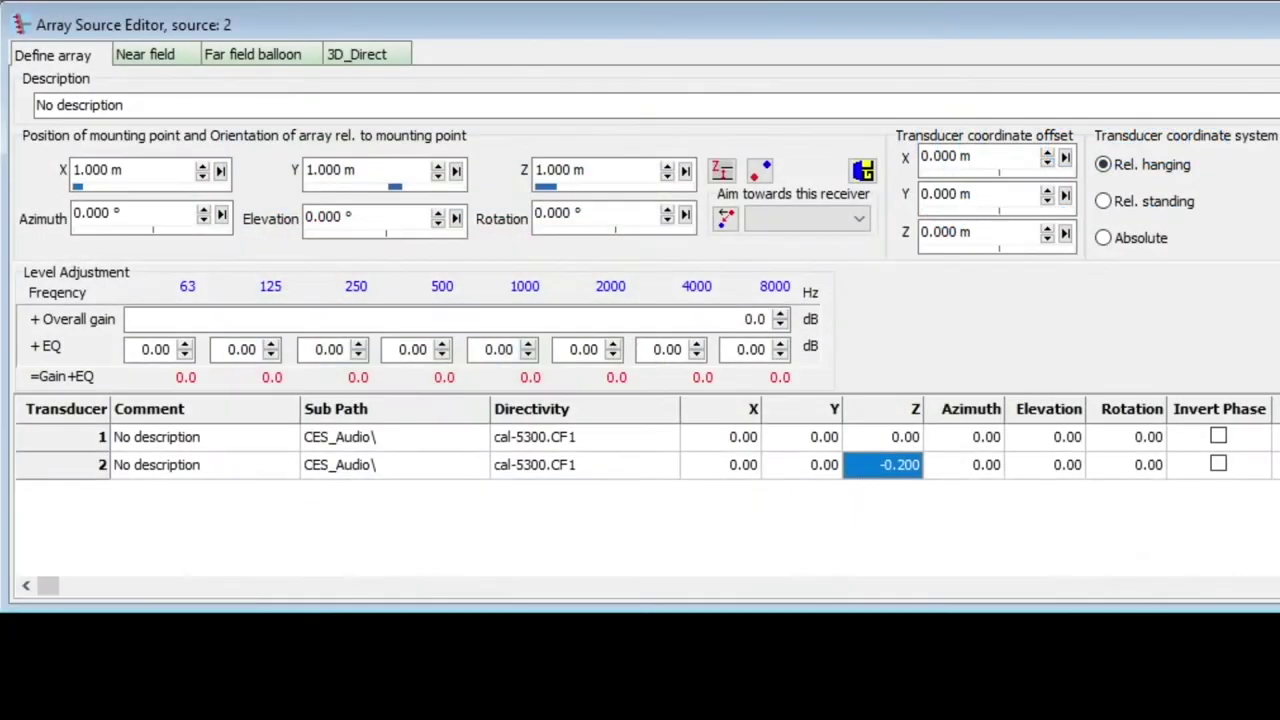
Add transducers at Z -0.400 and -0.600 and give transducer 2 a 0.20 ms delay.
{"action": "key", "text": "Down"}
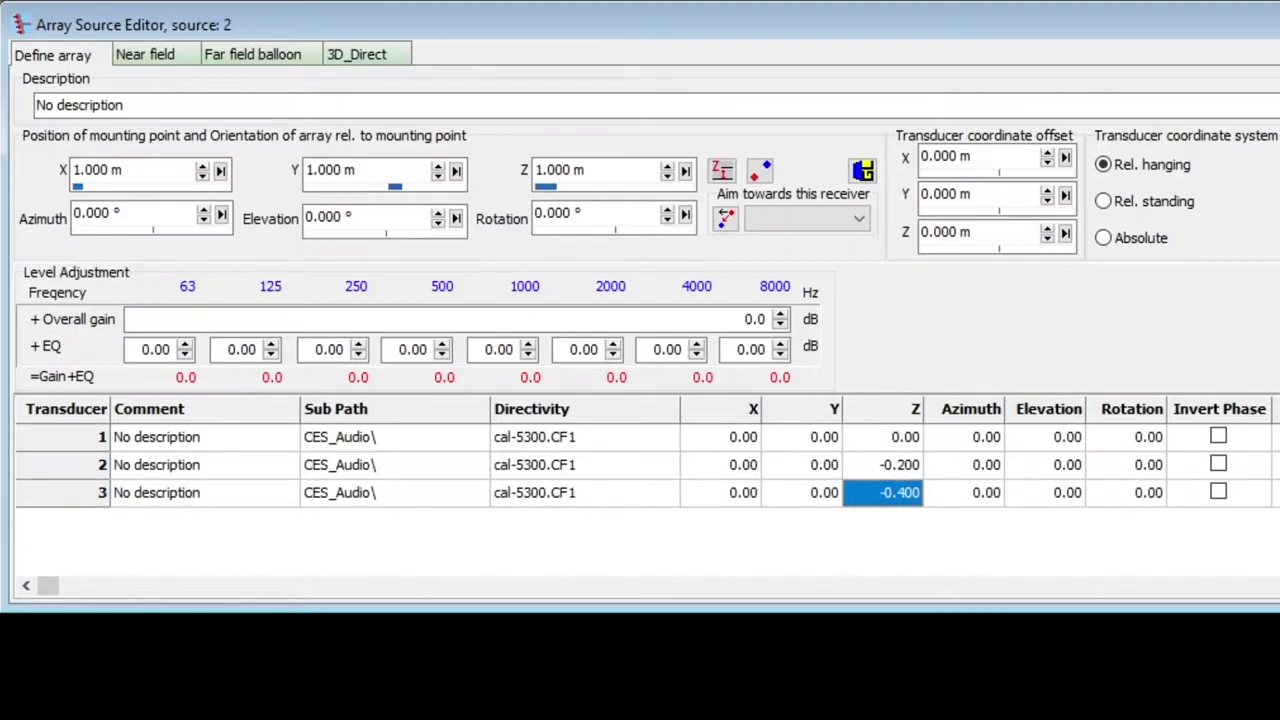
{"action": "key", "text": "Down"}
{"action": "key", "text": "Down"}
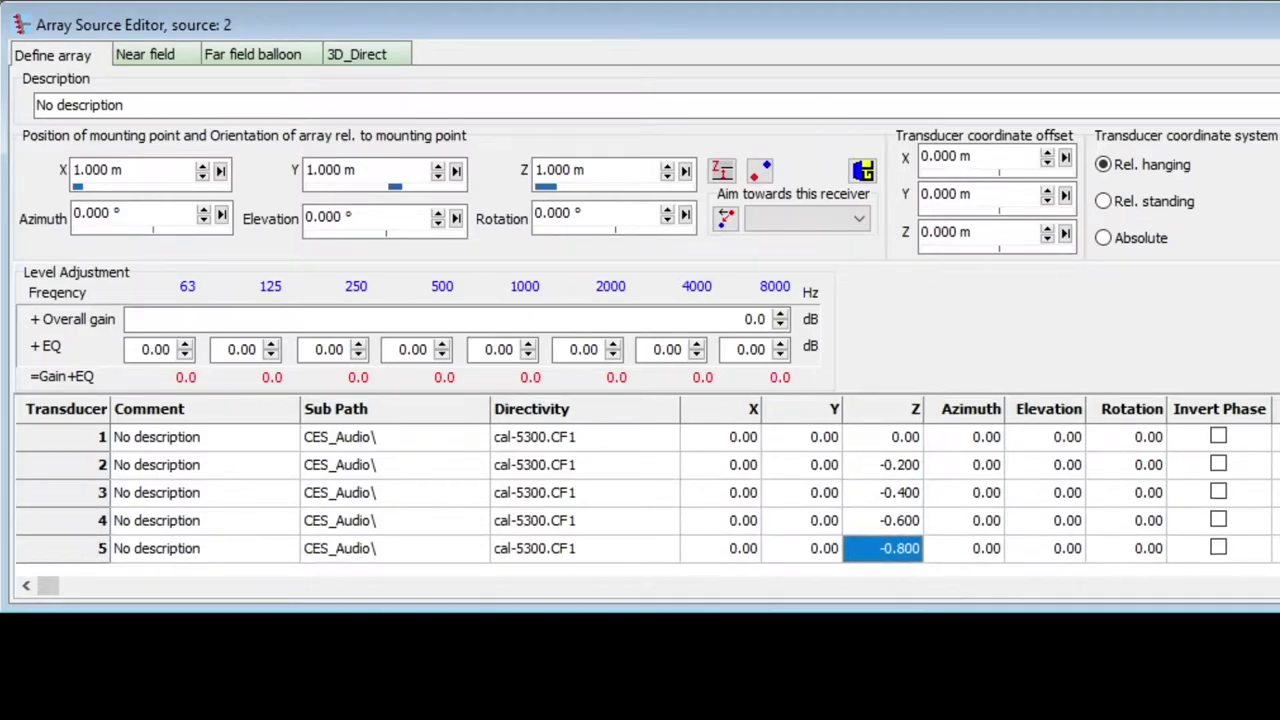
{"action": "left_click", "coordinate": [806, 462]}
{"action": "type", "text": "0.2"}
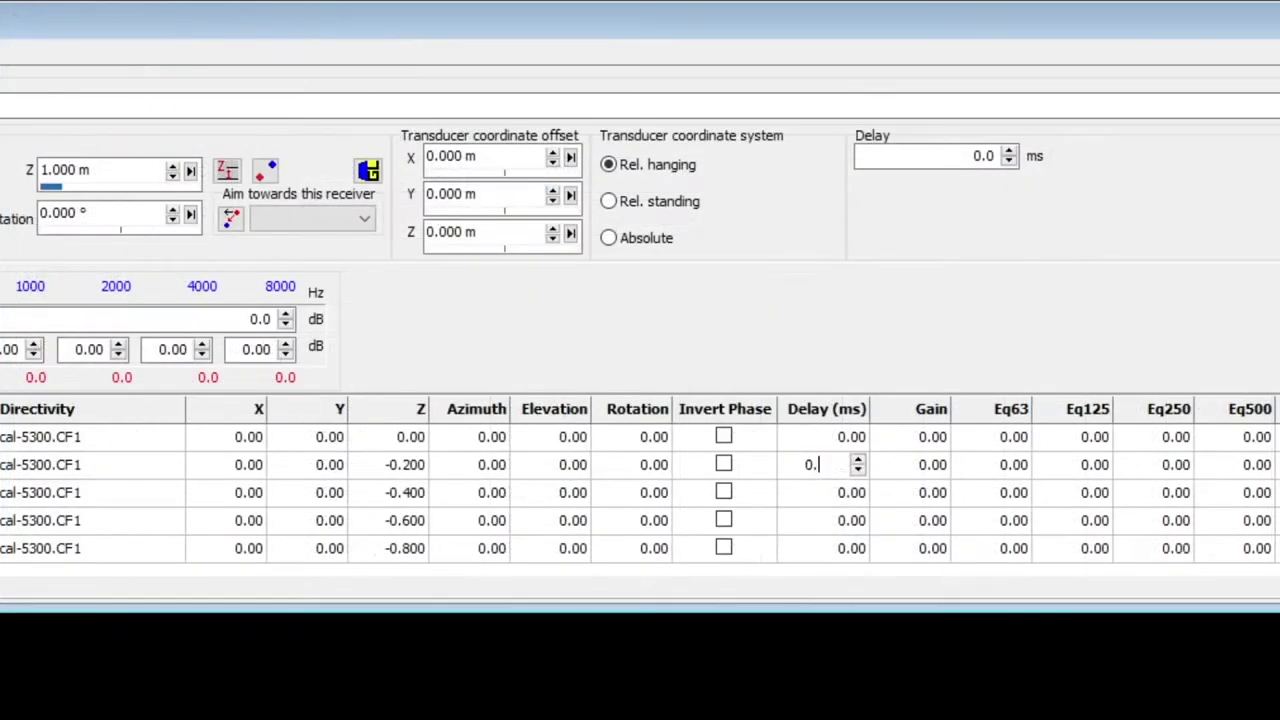
{"action": "key", "text": "Return"}
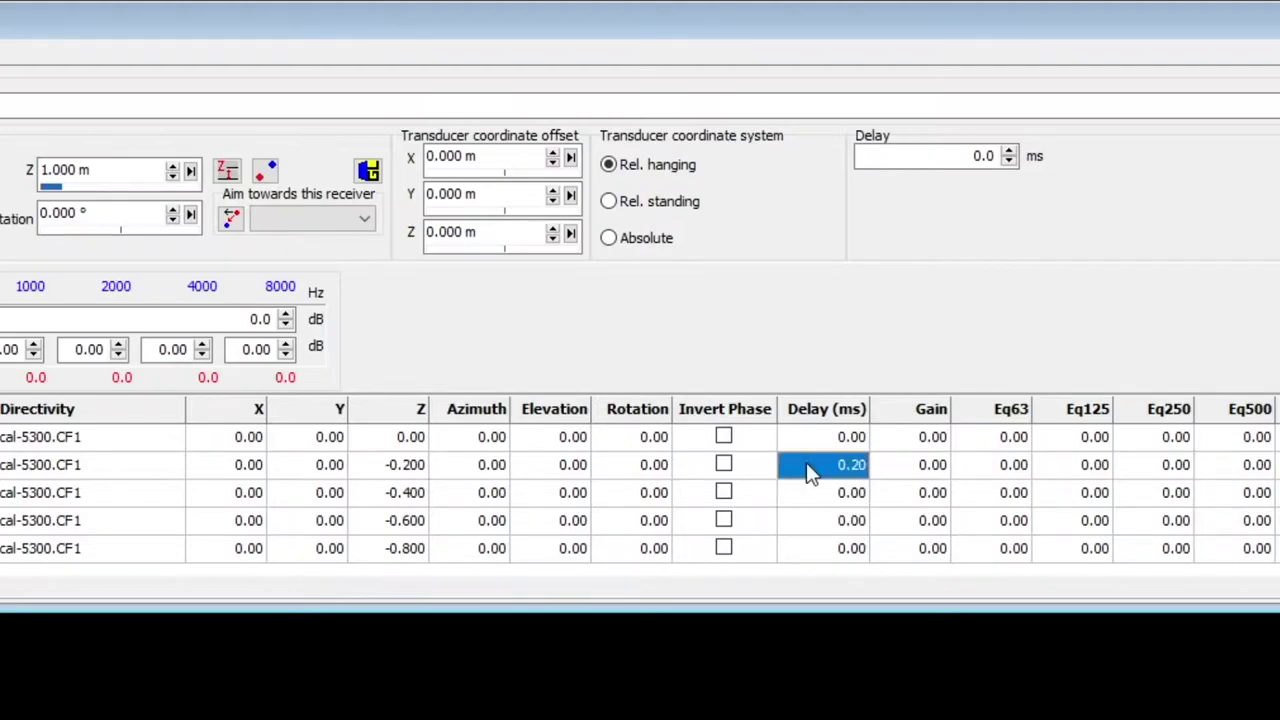
Give transducer 3 a 0.40 ms delay and display the array's near-field map.
{"action": "left_click", "coordinate": [811, 491]}
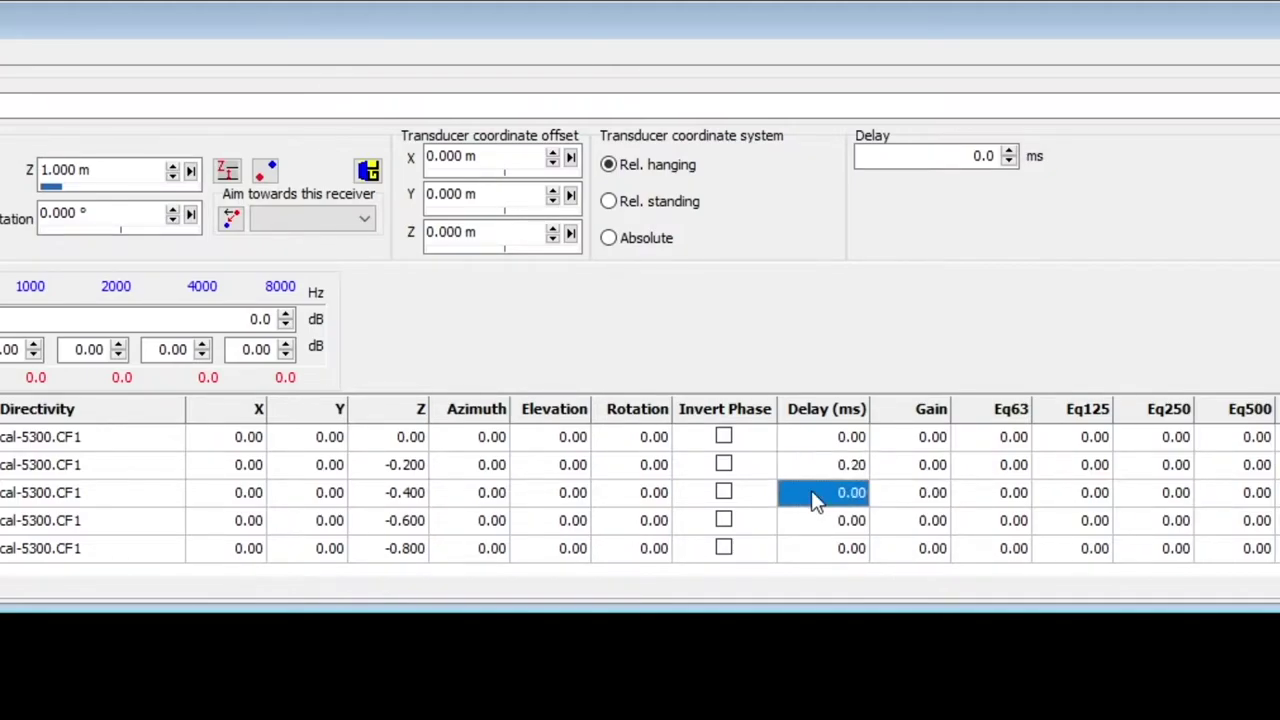
{"action": "type", "text": "0.4"}
{"action": "key", "text": "Return"}
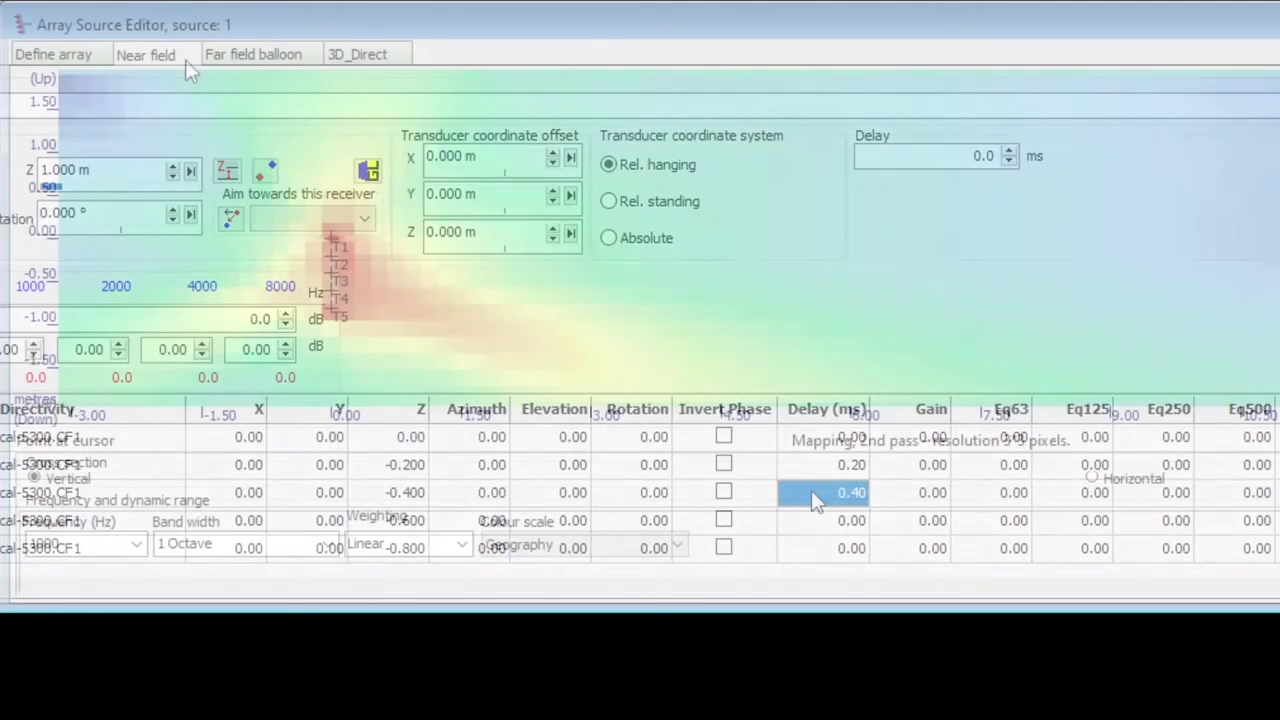
{"action": "left_click", "coordinate": [185, 60]}
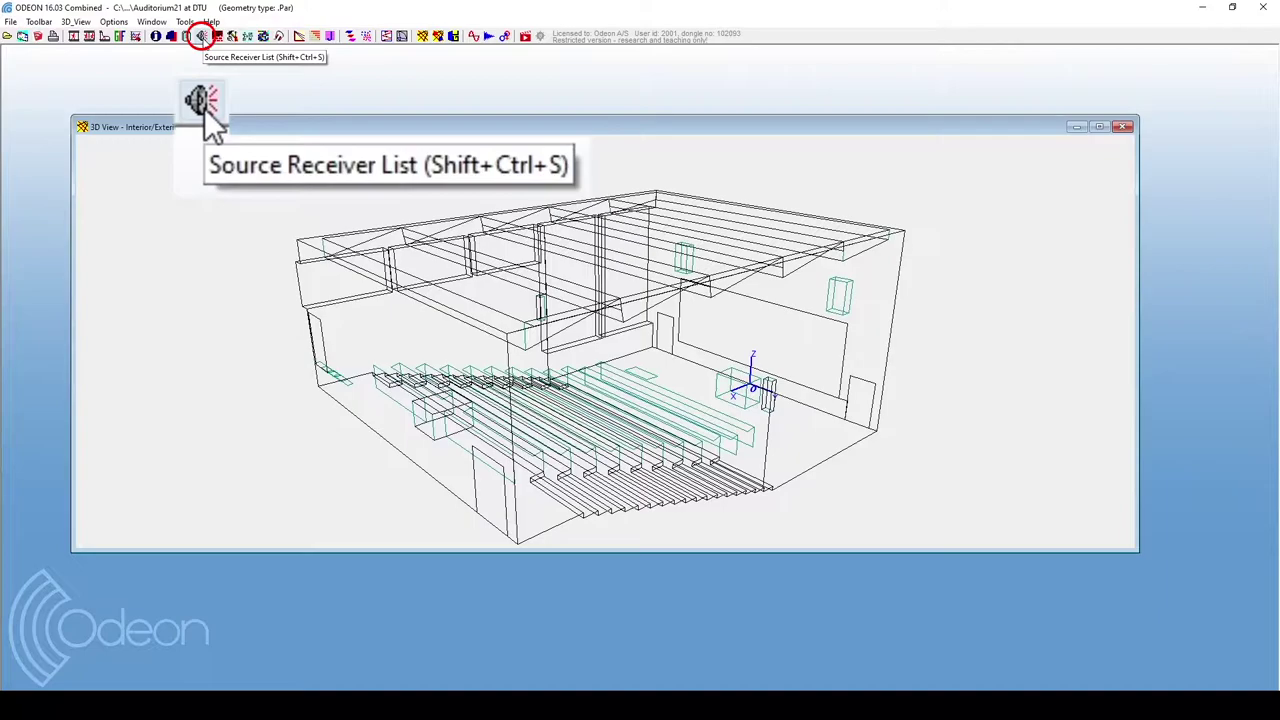
Create a new array source from the Source Receiver List and enlarge the Array Source Editor.
{"action": "left_click", "coordinate": [202, 37]}
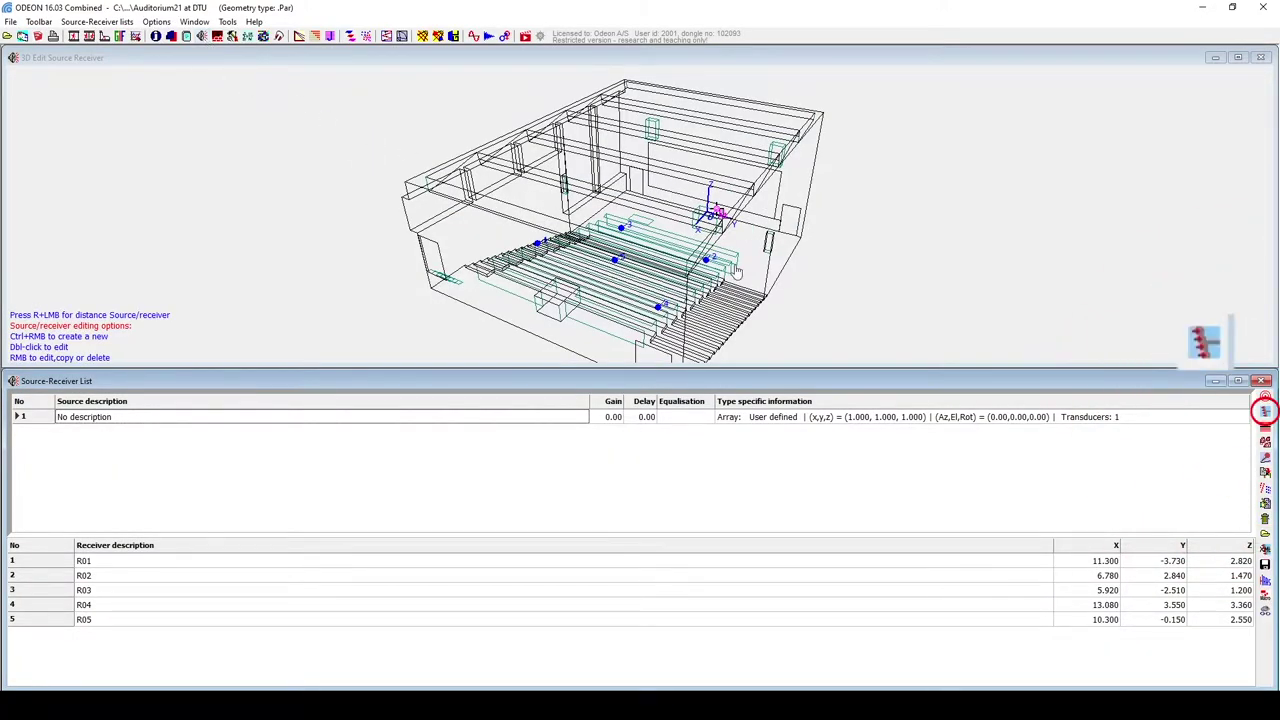
{"action": "left_click", "coordinate": [1265, 411]}
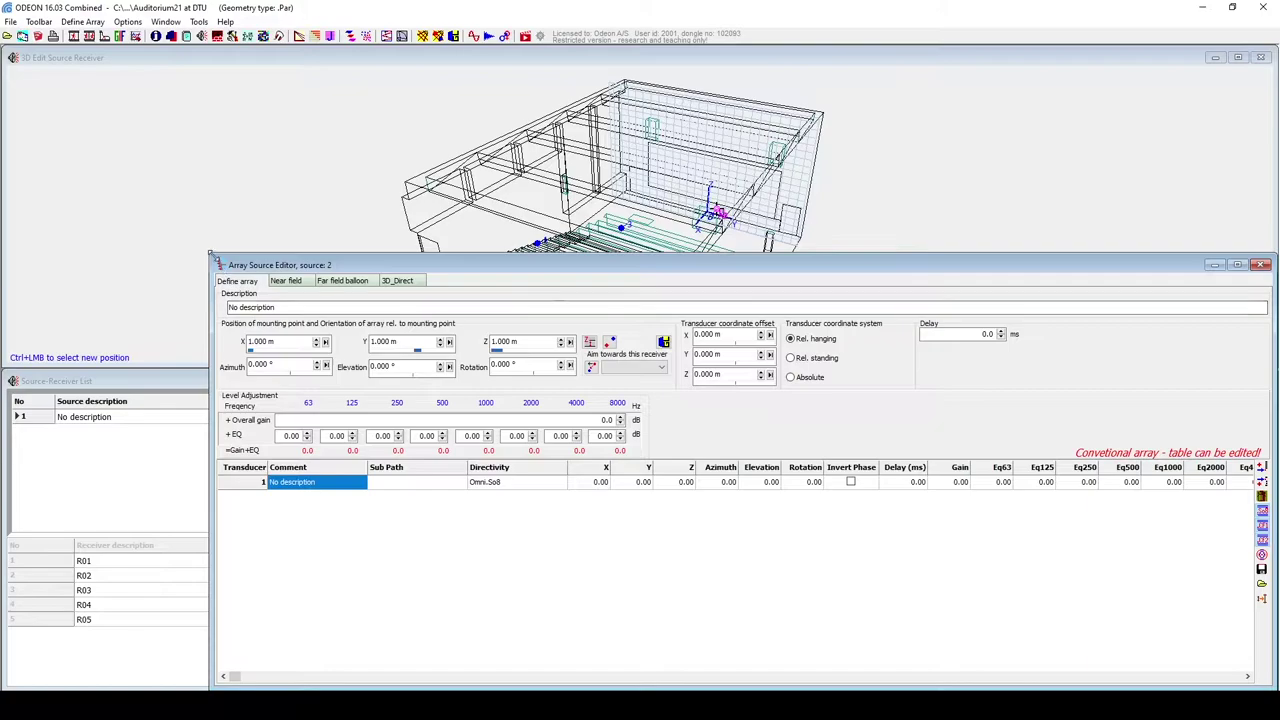
{"action": "left_click_drag", "start_coordinate": [207, 262], "coordinate": [137, 372]}
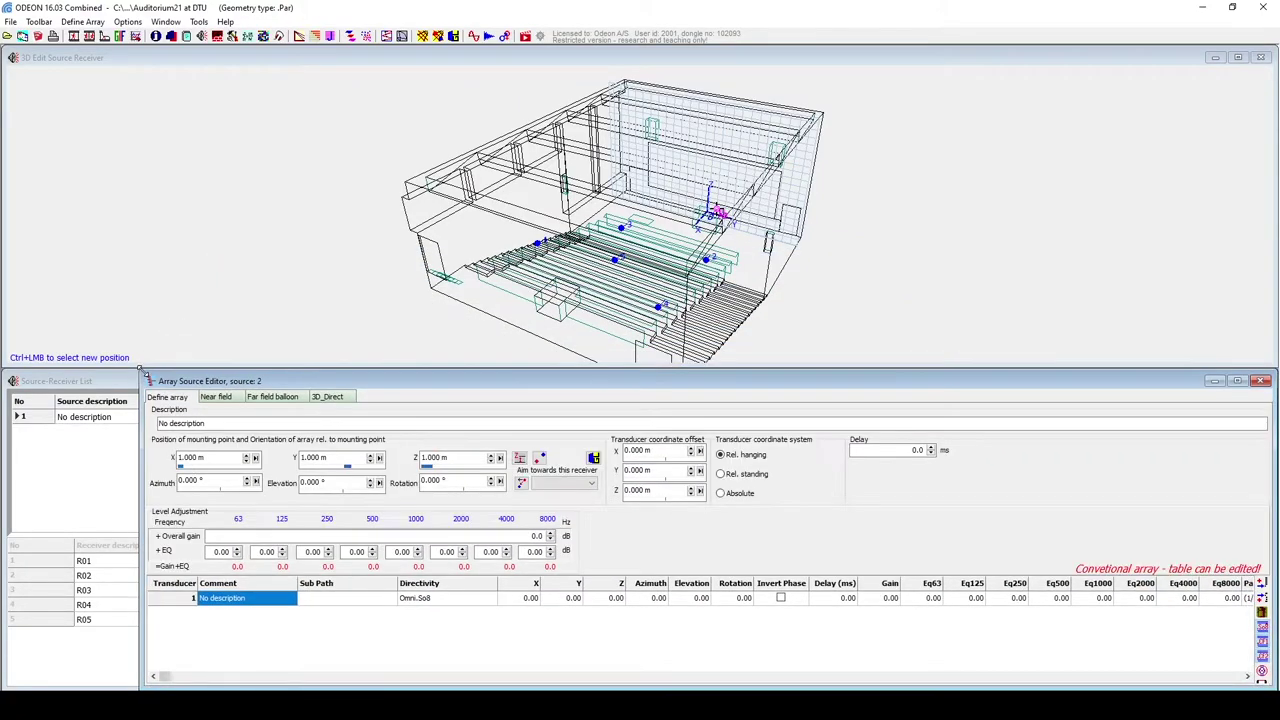
{"action": "scroll", "coordinate": [722, 228], "scroll_direction": "up", "scroll_amount": 5}
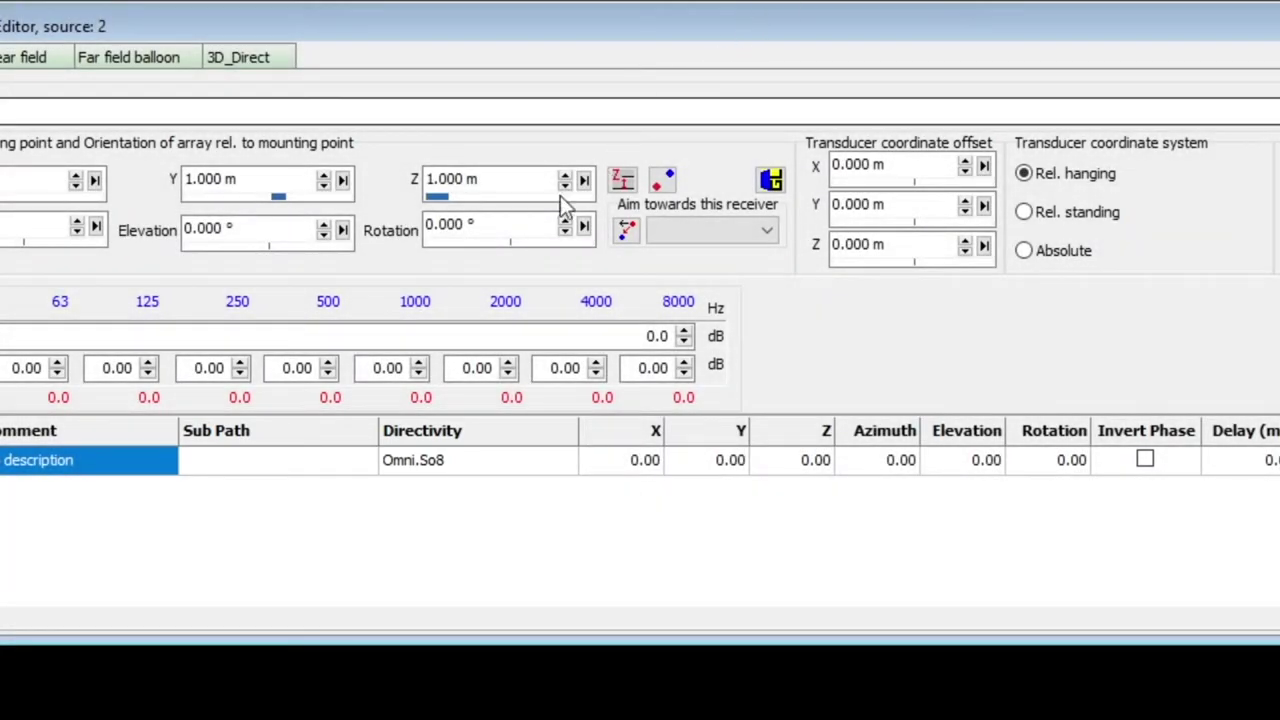
Change transducer 1 from Omni.So8 to sub path CES_Audio\ with directivity cal-5300.CF1.
{"action": "left_click", "coordinate": [348, 463]}
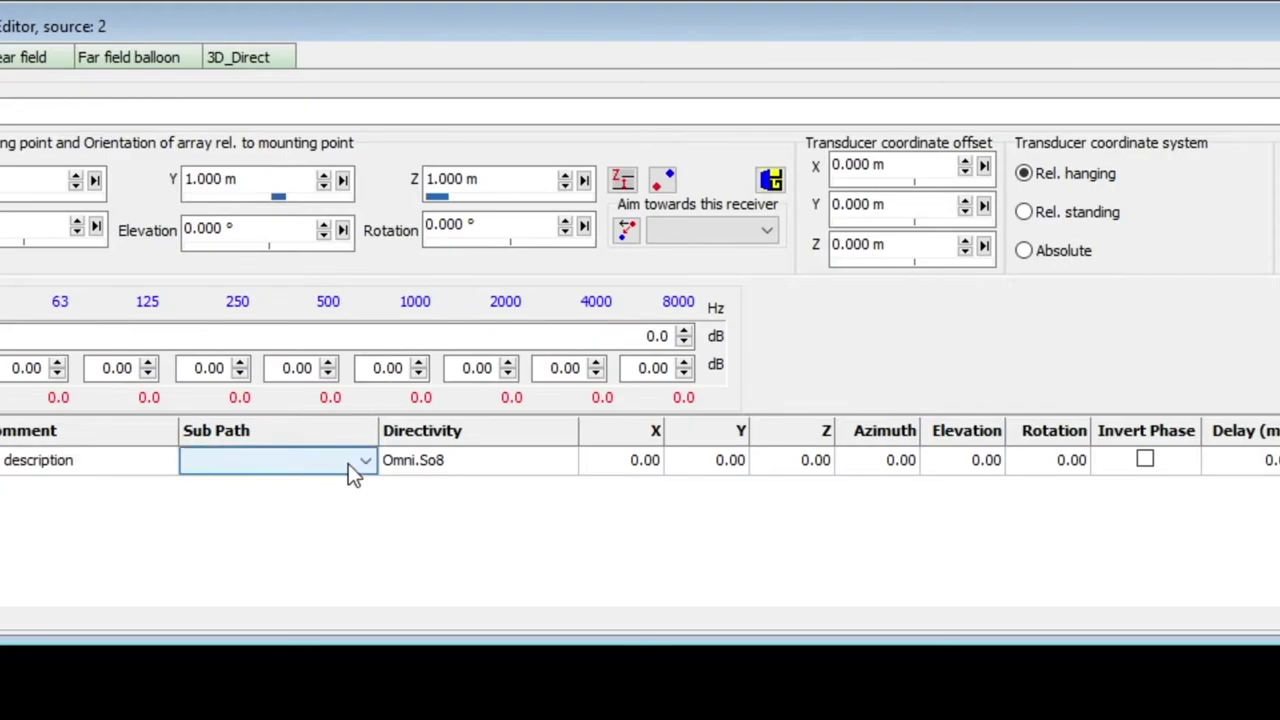
{"action": "left_click", "coordinate": [348, 463]}
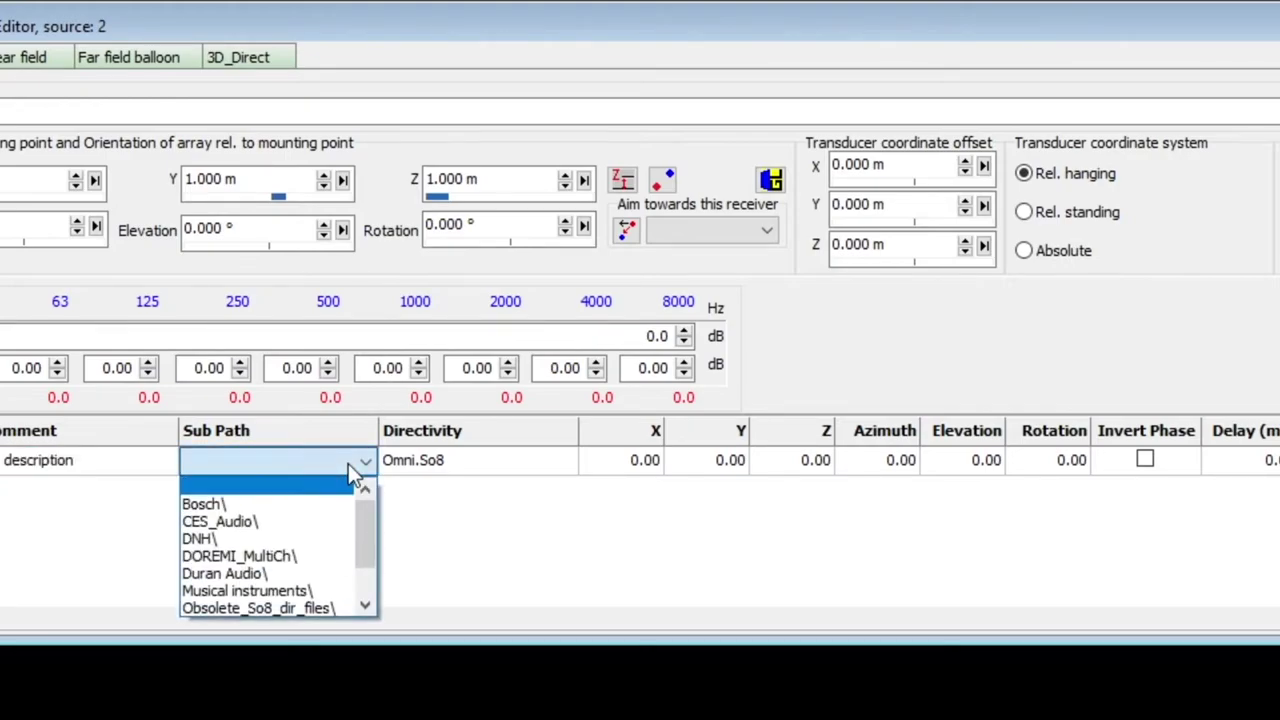
{"action": "left_click", "coordinate": [329, 521]}
{"action": "left_click", "coordinate": [457, 471]}
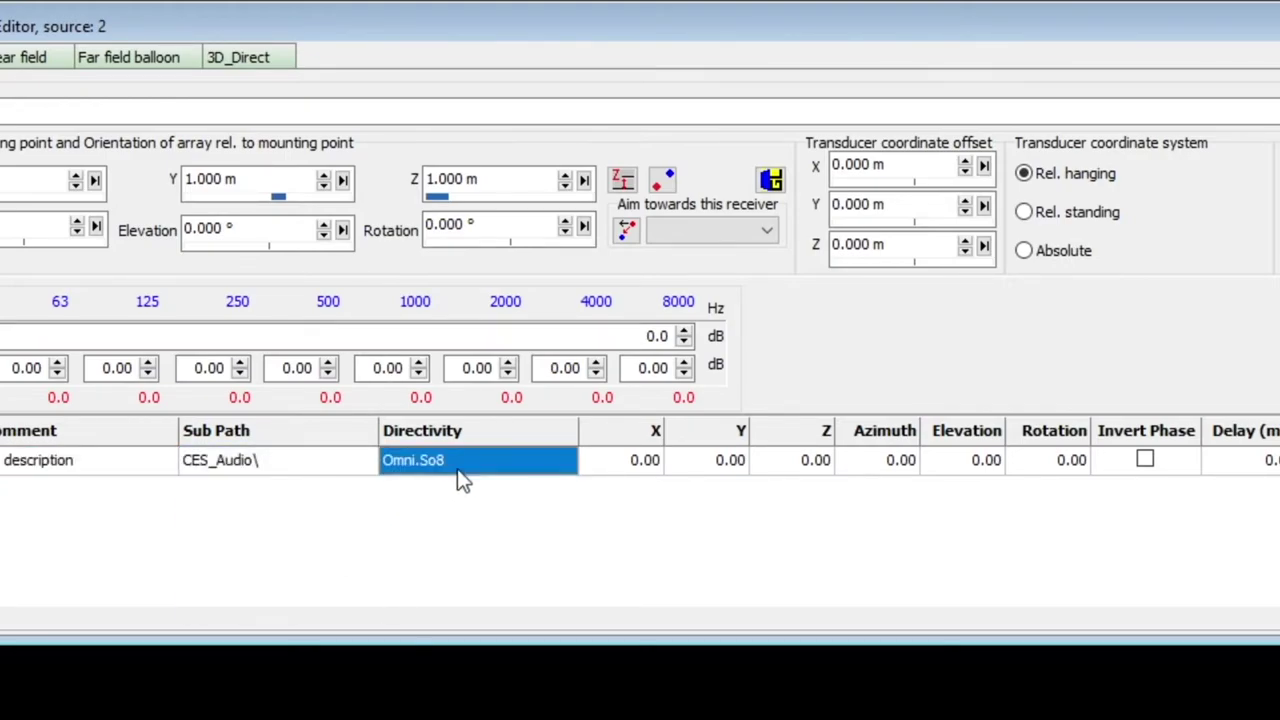
{"action": "left_click", "coordinate": [457, 469]}
{"action": "left_click", "coordinate": [457, 469]}
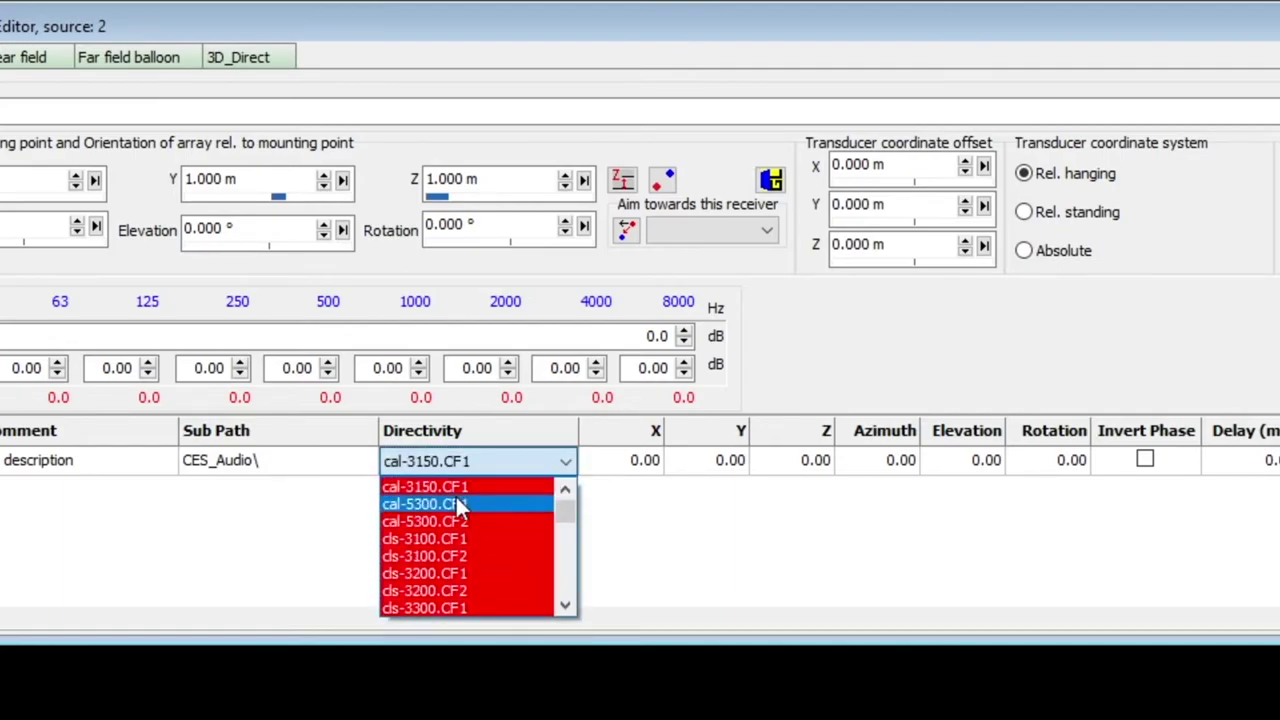
{"action": "left_click", "coordinate": [456, 498]}
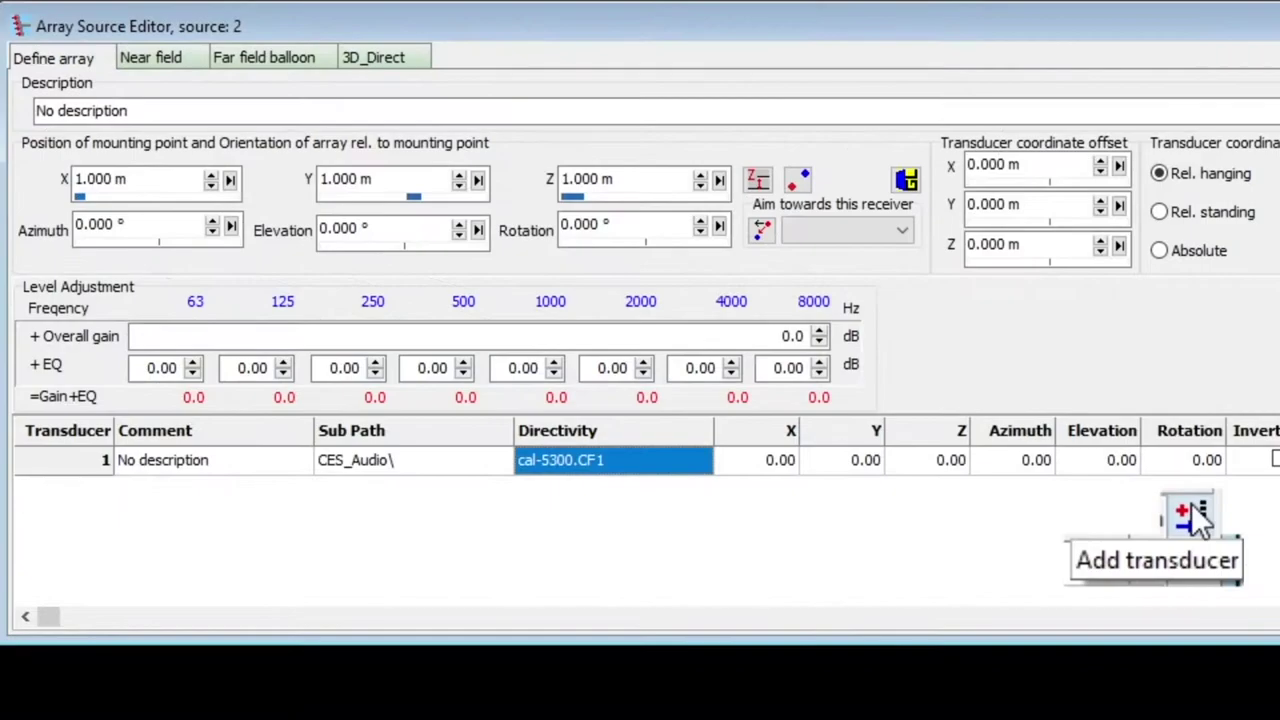
Add a second transducer at Z -0.200, then three more at Z -0.400, -0.600 and -0.800.
{"action": "left_click", "coordinate": [1262, 582]}
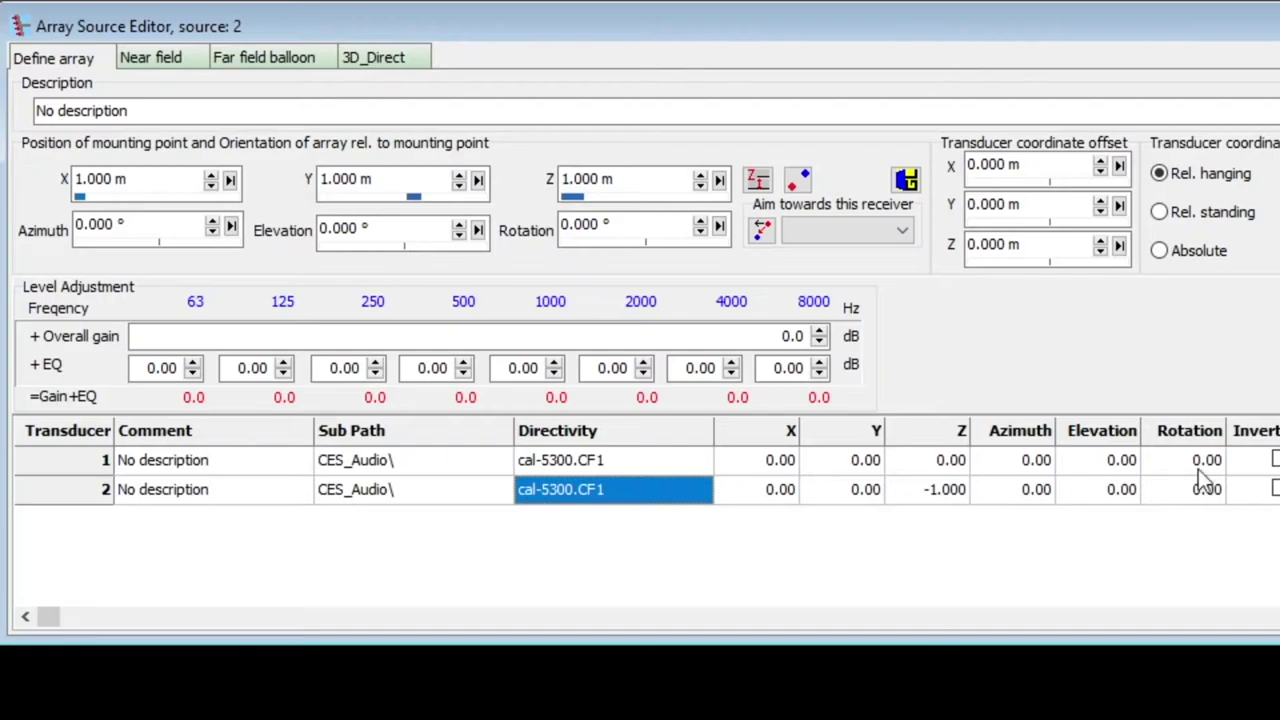
{"action": "left_click", "coordinate": [936, 498]}
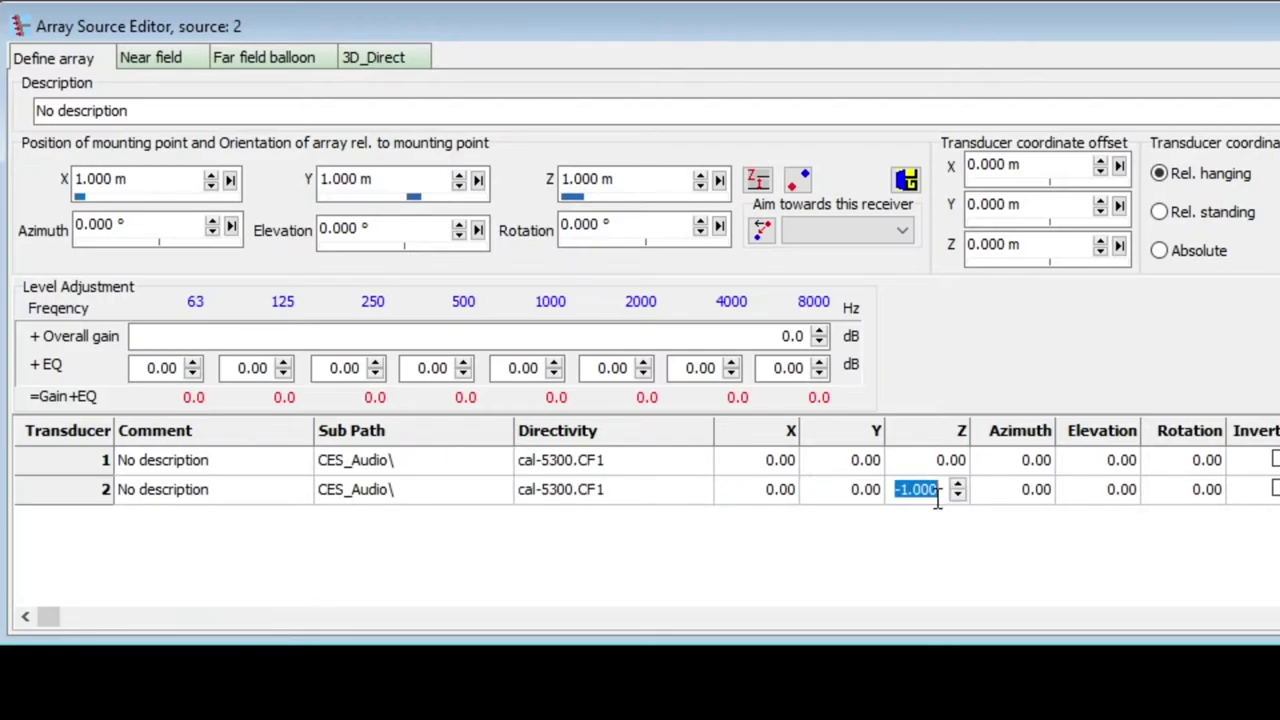
{"action": "type", "text": "-0.2"}
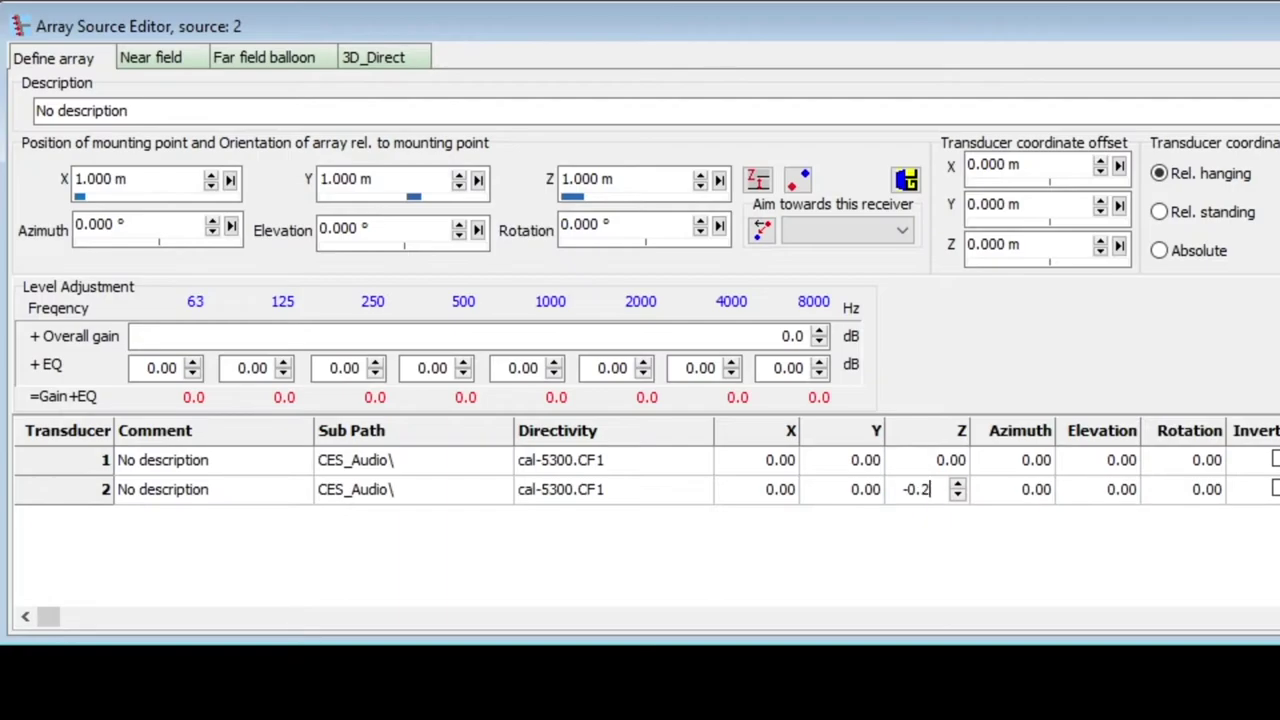
{"action": "key", "text": "Return"}
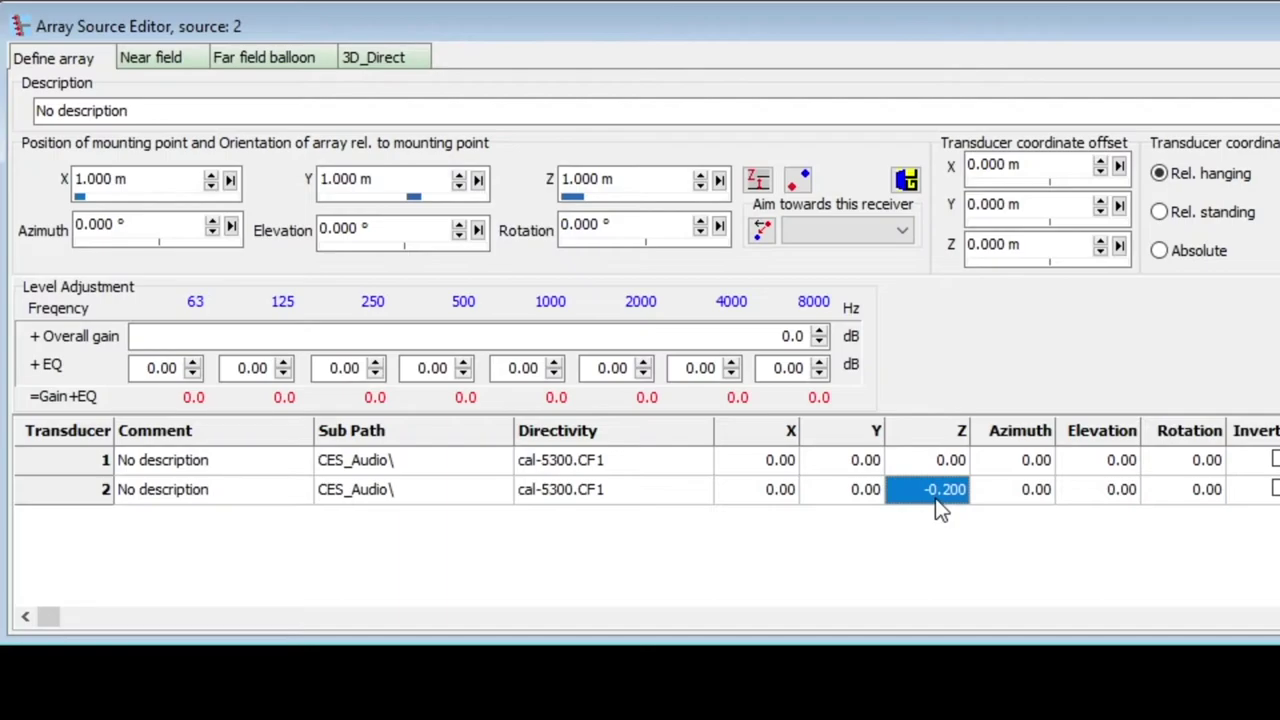
{"action": "left_click", "coordinate": [1183, 520]}
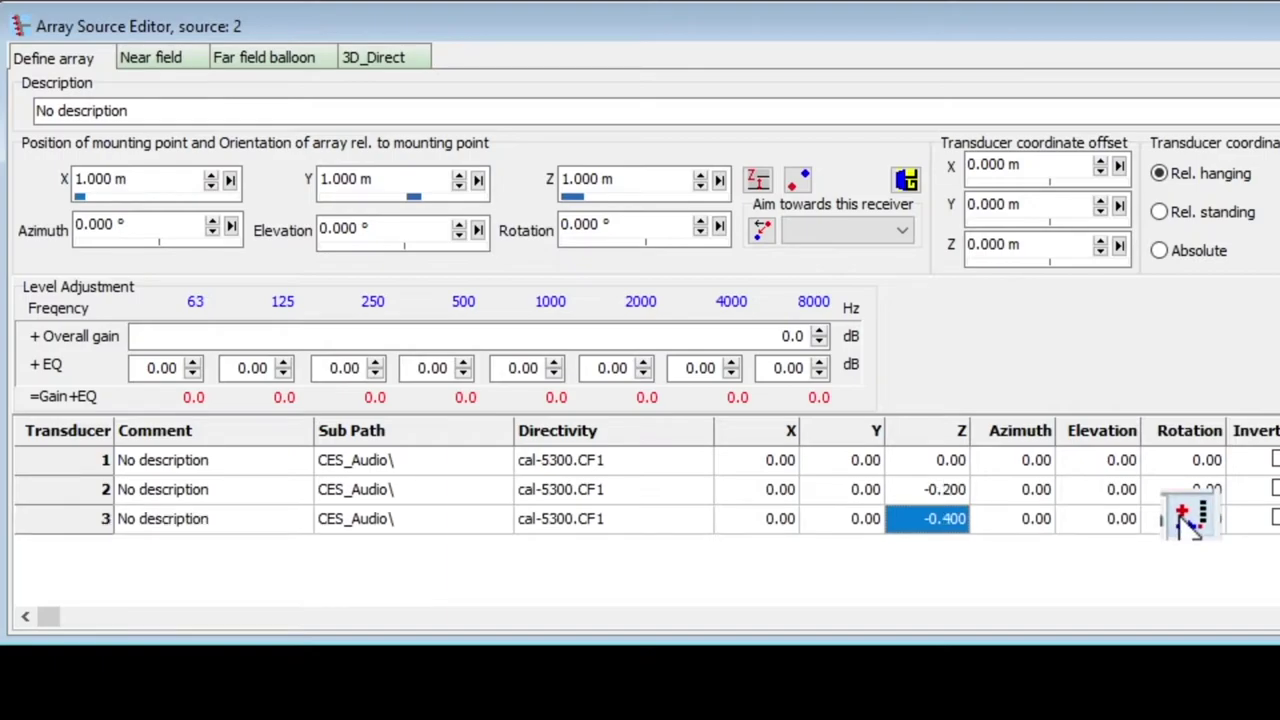
{"action": "left_click", "coordinate": [1188, 524]}
{"action": "left_click", "coordinate": [1188, 524]}
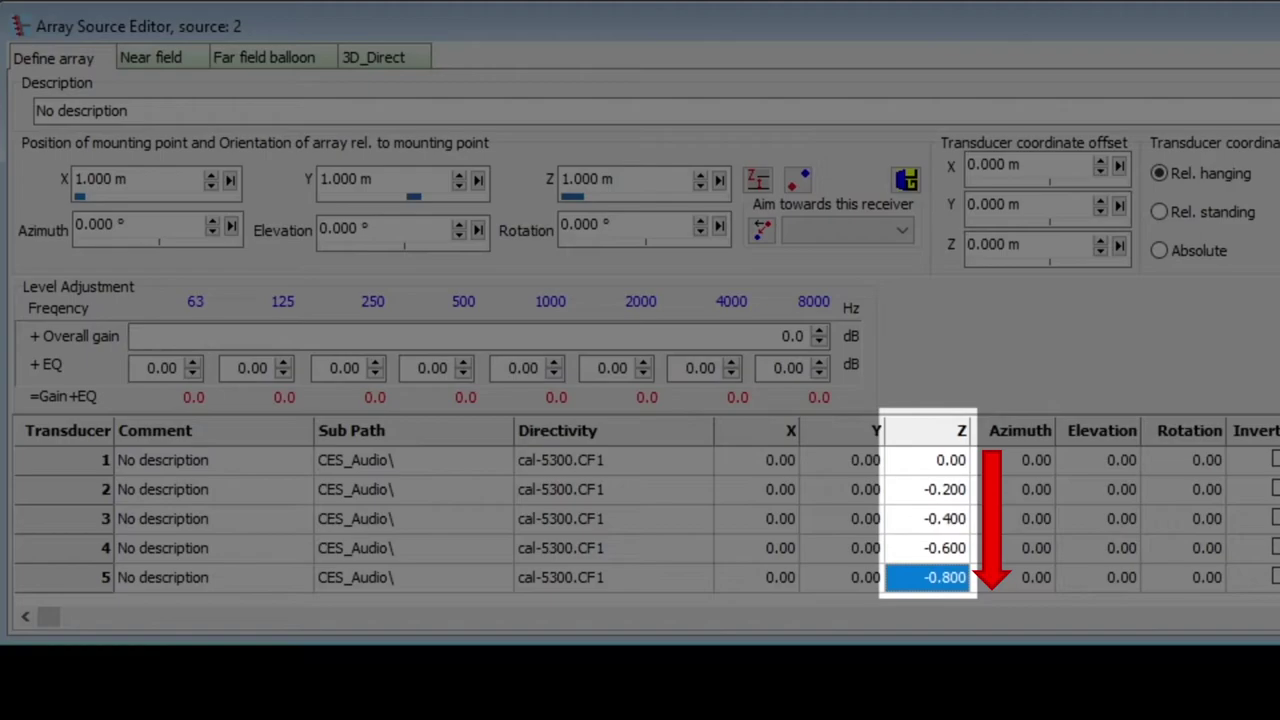
{"action": "left_click", "coordinate": [941, 583]}
{"action": "type", "text": "-0.3"}
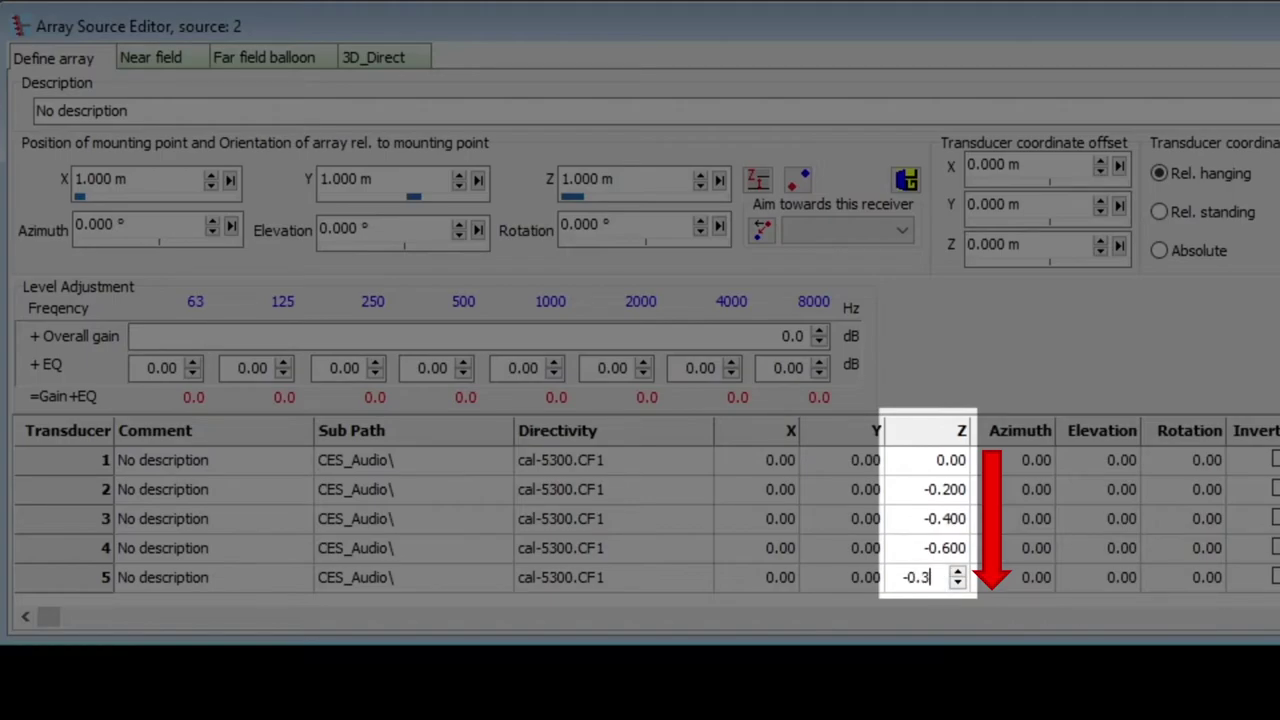
{"action": "key", "text": "Return"}
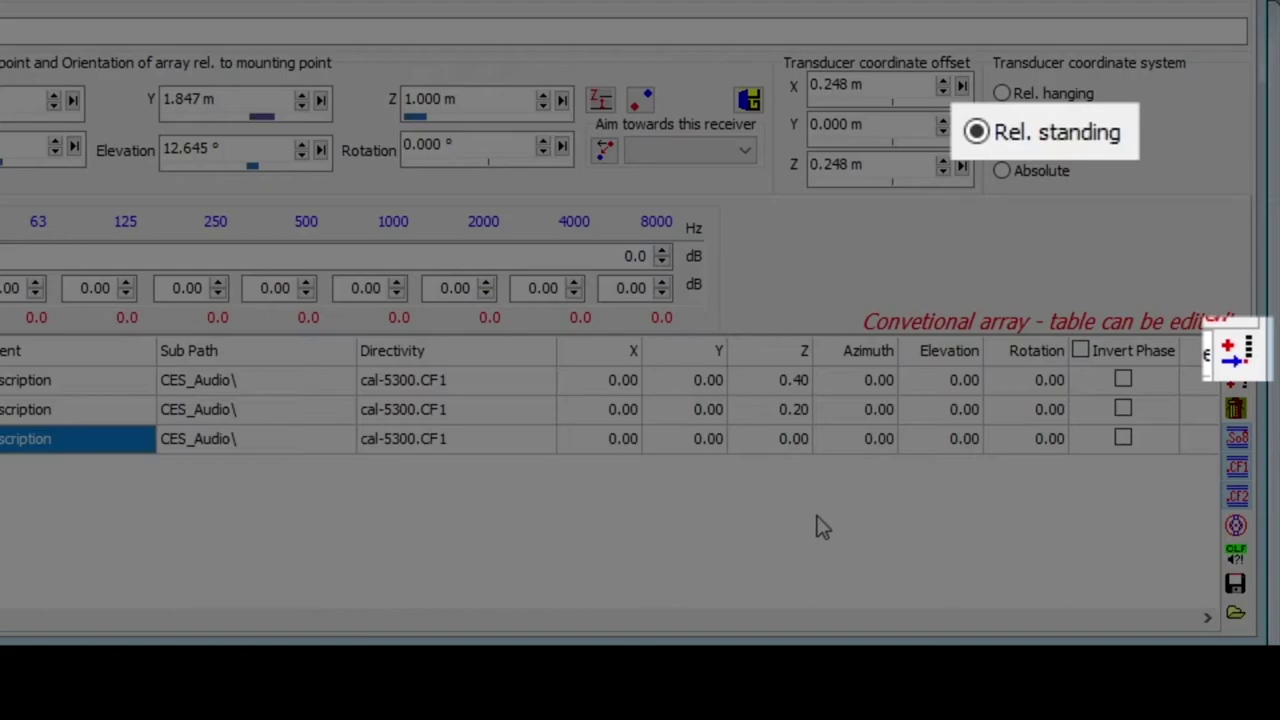
{"action": "left_click", "coordinate": [1233, 355]}
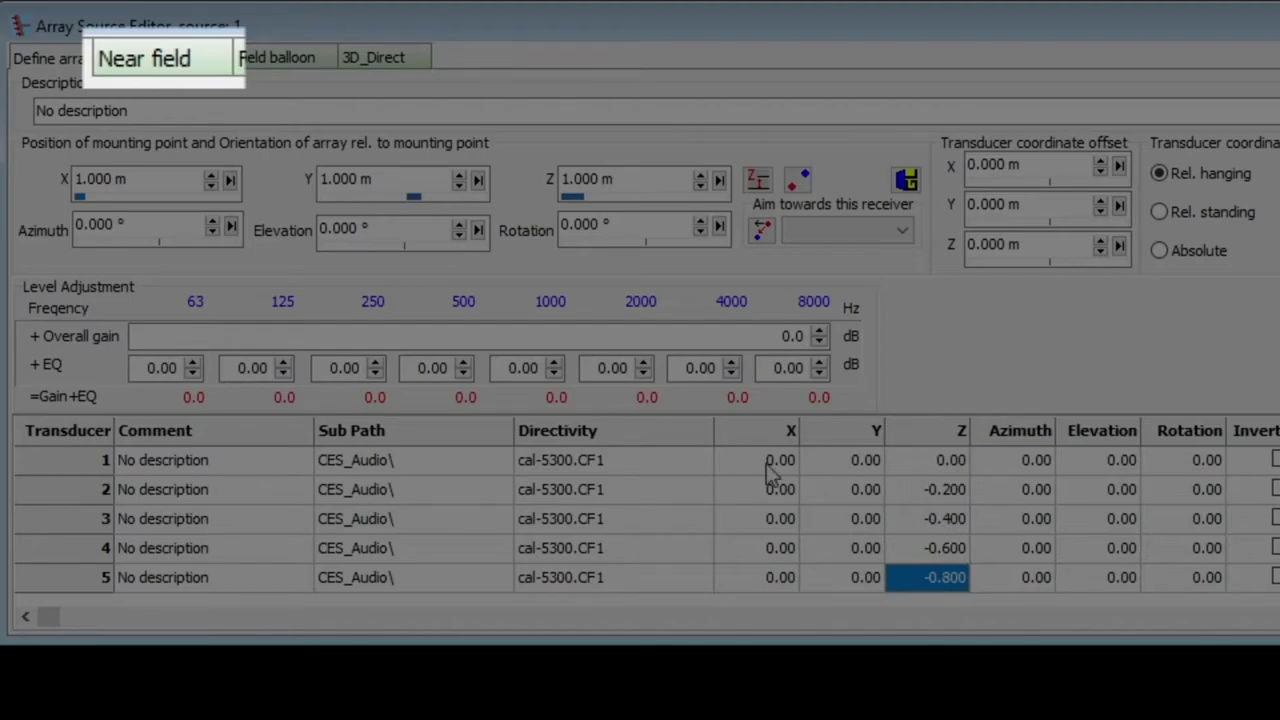
Display the 1000 Hz near-field map for transducers T1–T5.
{"action": "left_click", "coordinate": [187, 62]}
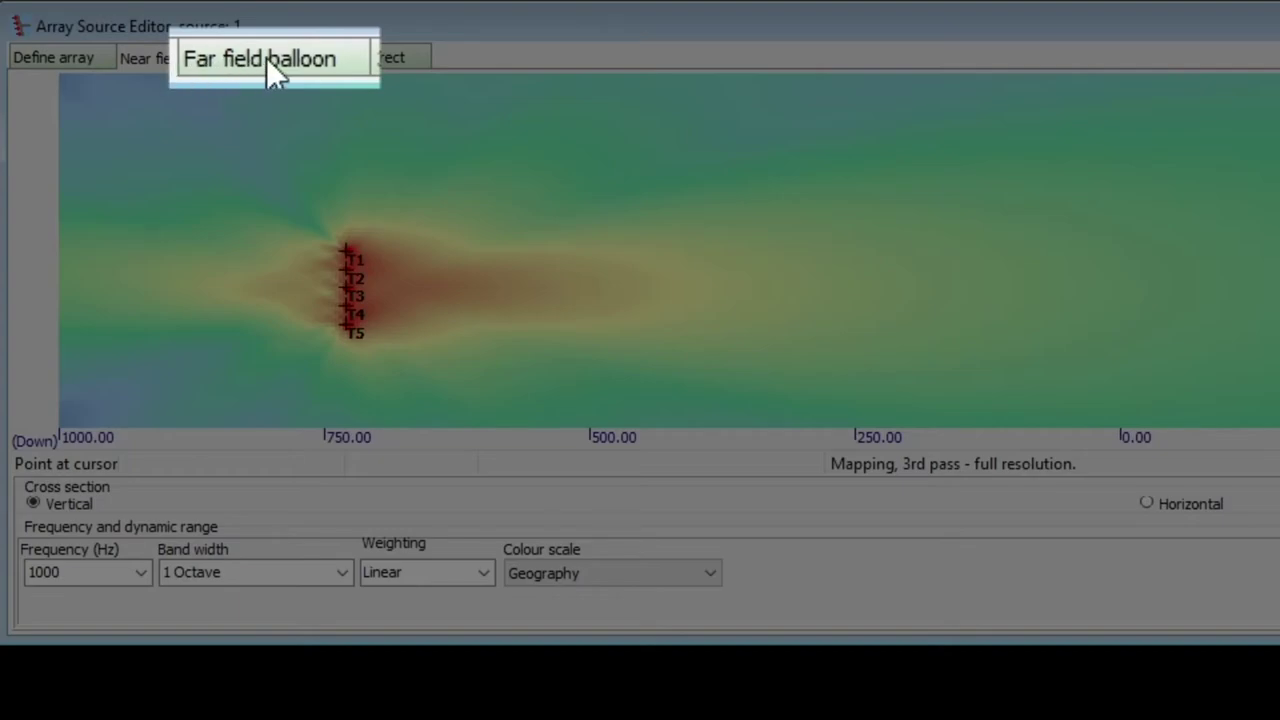
Show the far-field balloon, rotate it, and switch its frequency to 4000 Hz.
{"action": "left_click", "coordinate": [266, 57]}
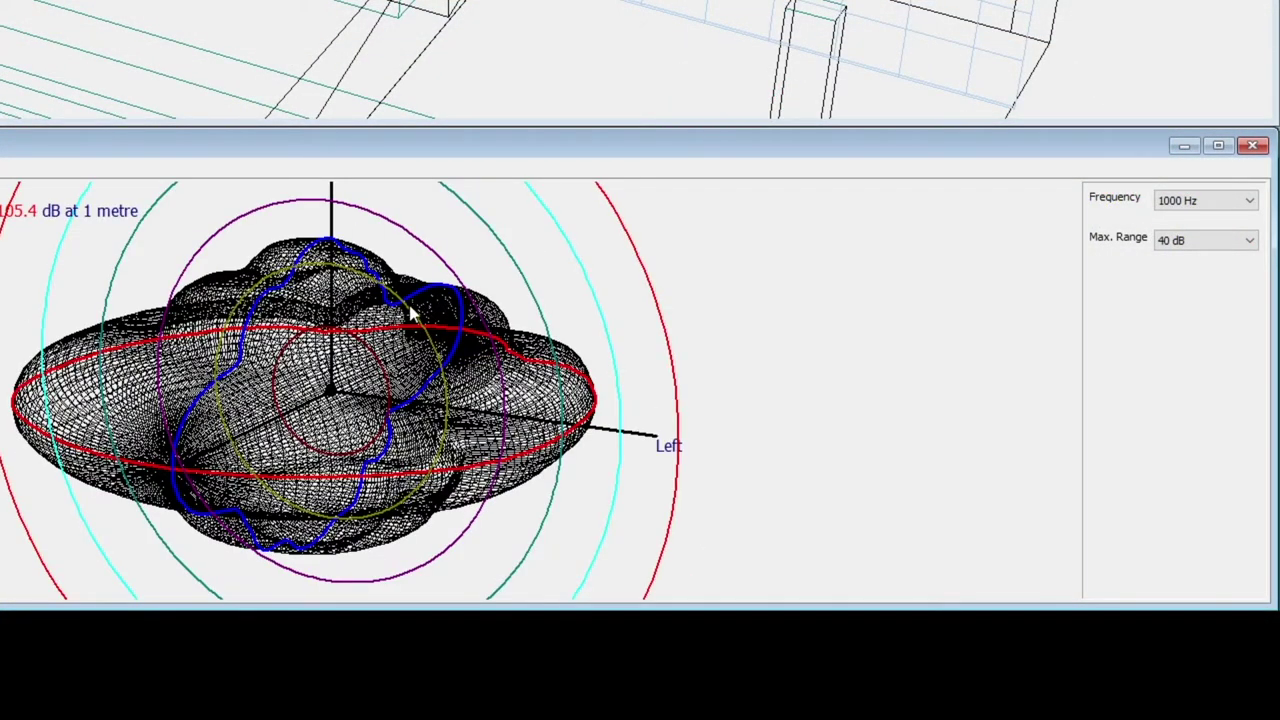
{"action": "left_click_drag", "start_coordinate": [417, 311], "coordinate": [291, 311]}
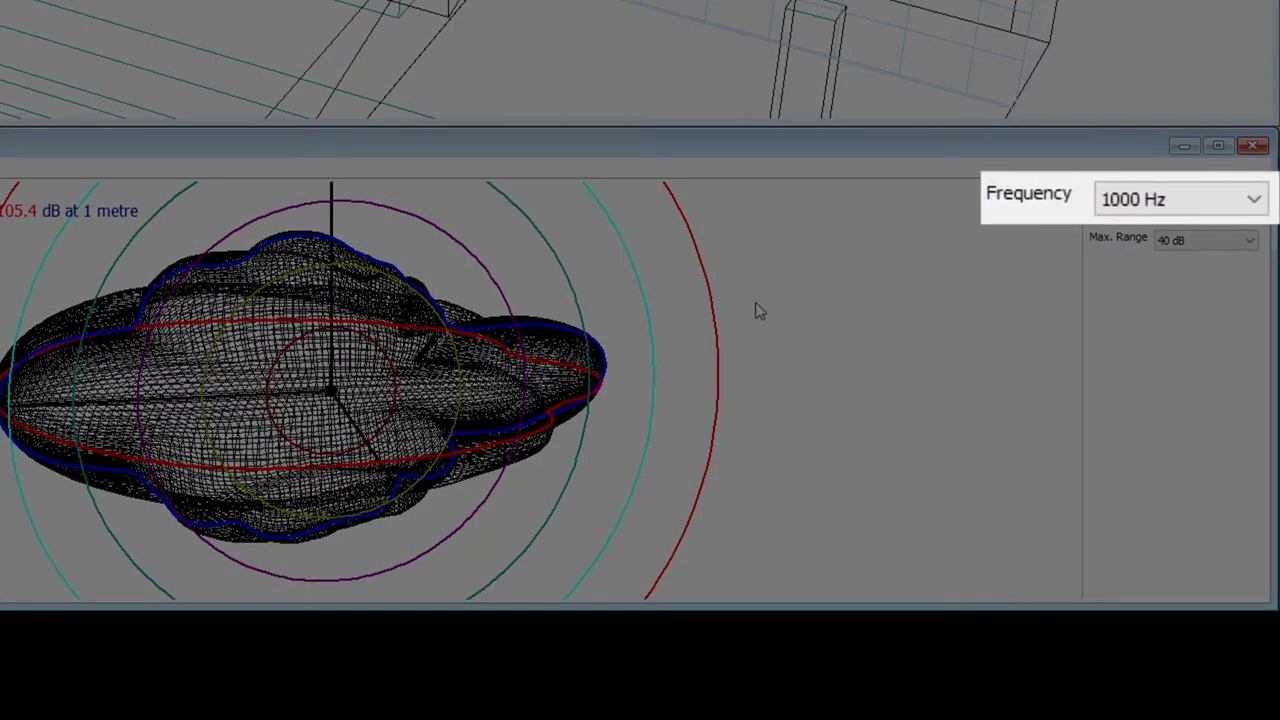
{"action": "left_click", "coordinate": [1137, 201]}
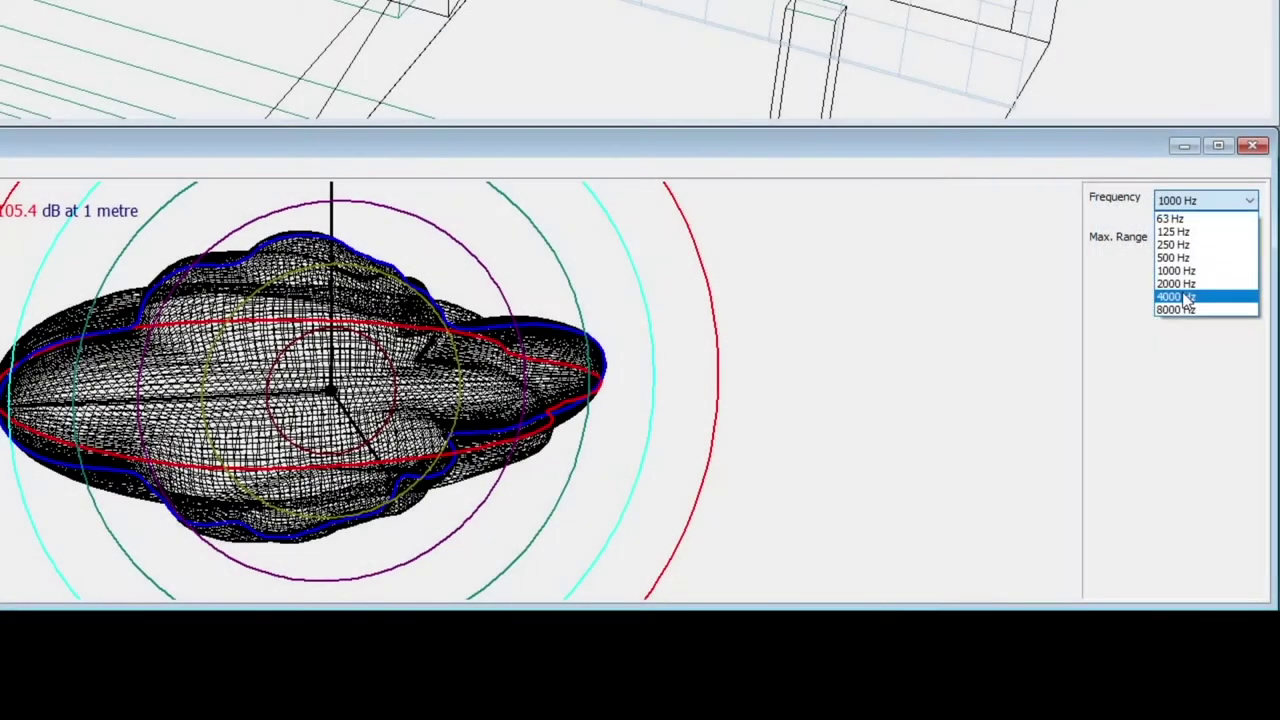
{"action": "left_click", "coordinate": [1186, 298]}
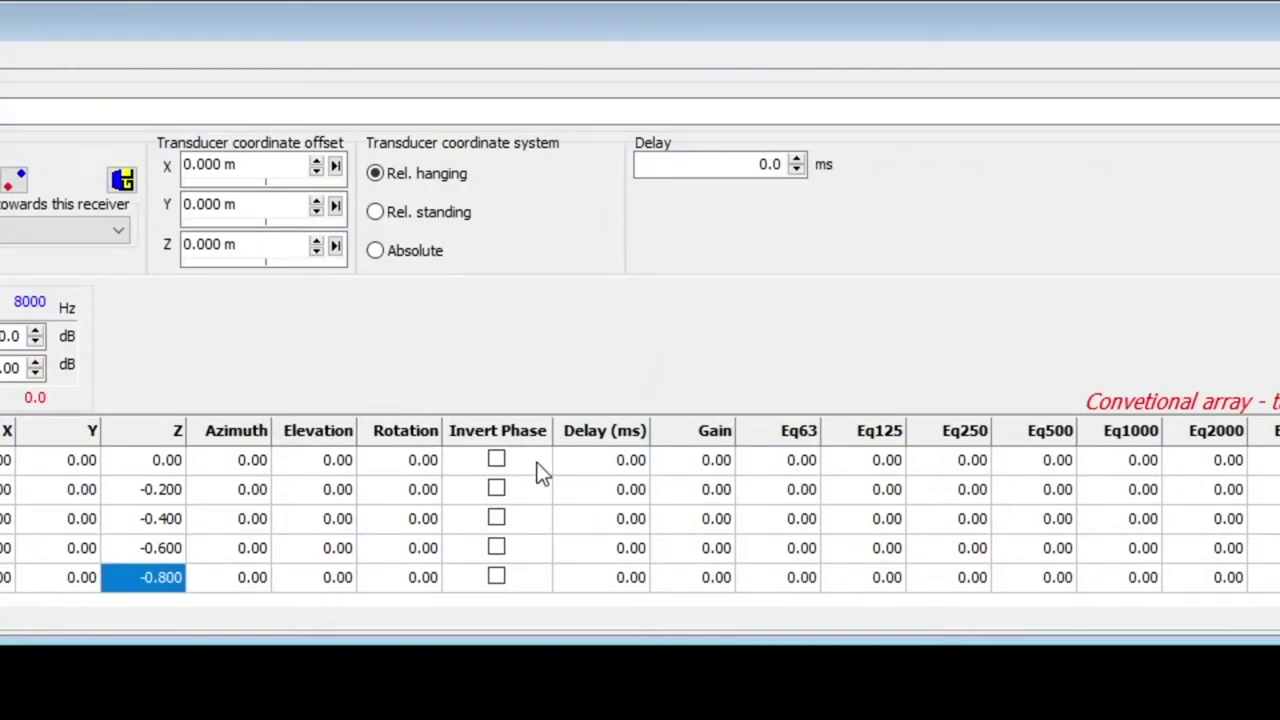
Enter Delay values of 0.2, 0.4, 0.6 and 0.8 ms in rows 2 through 5.
{"action": "left_click", "coordinate": [588, 490]}
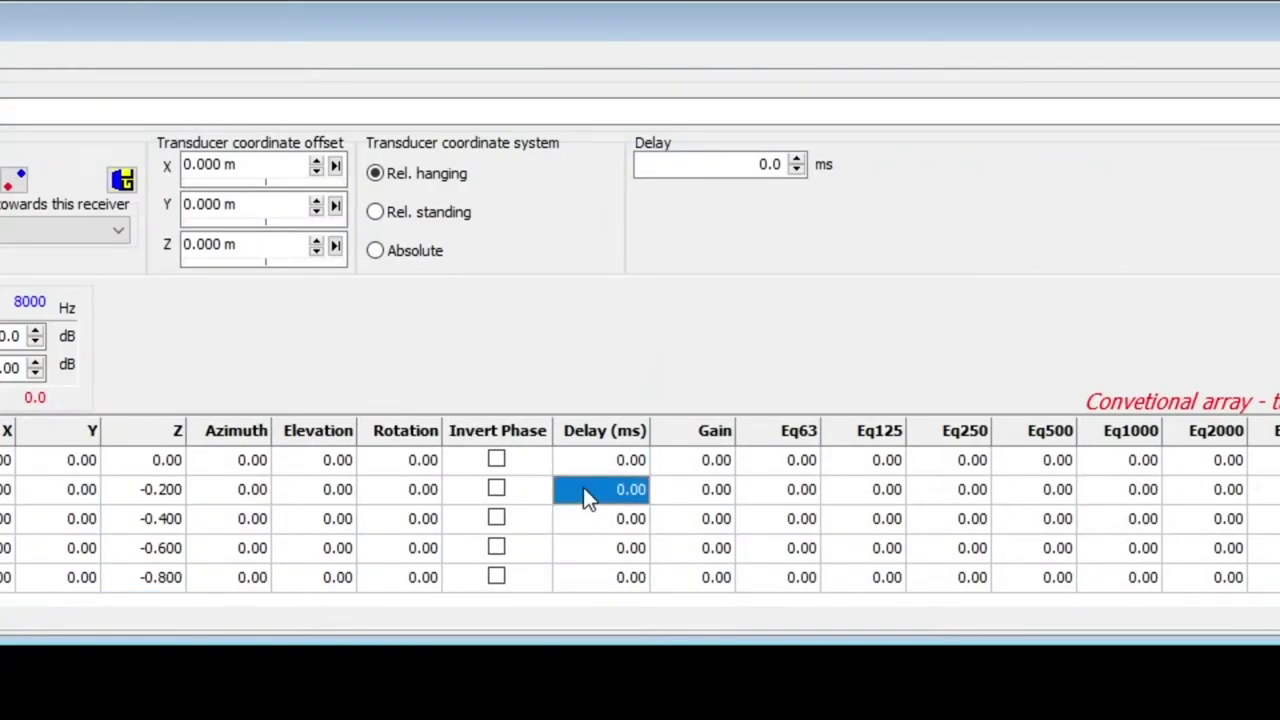
{"action": "type", "text": "0.2"}
{"action": "key", "text": "Return"}
{"action": "left_click", "coordinate": [589, 519]}
{"action": "type", "text": "0.4"}
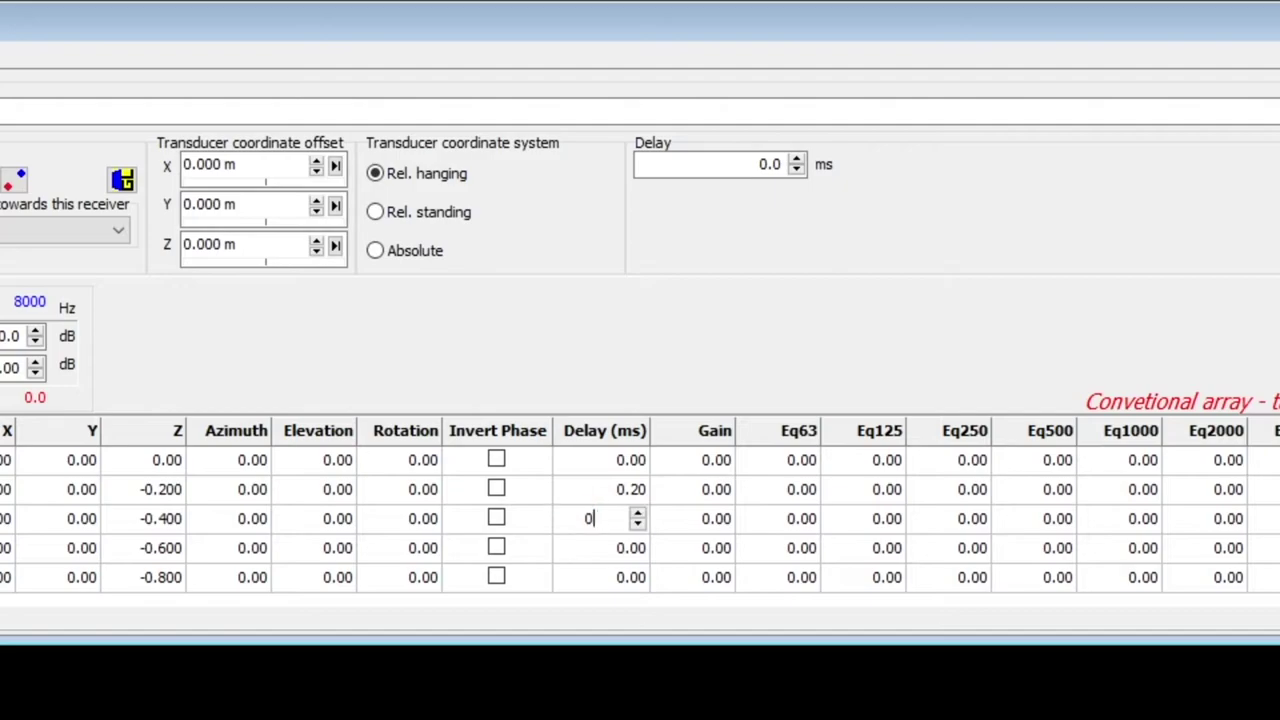
{"action": "key", "text": "Return"}
{"action": "left_click", "coordinate": [592, 548]}
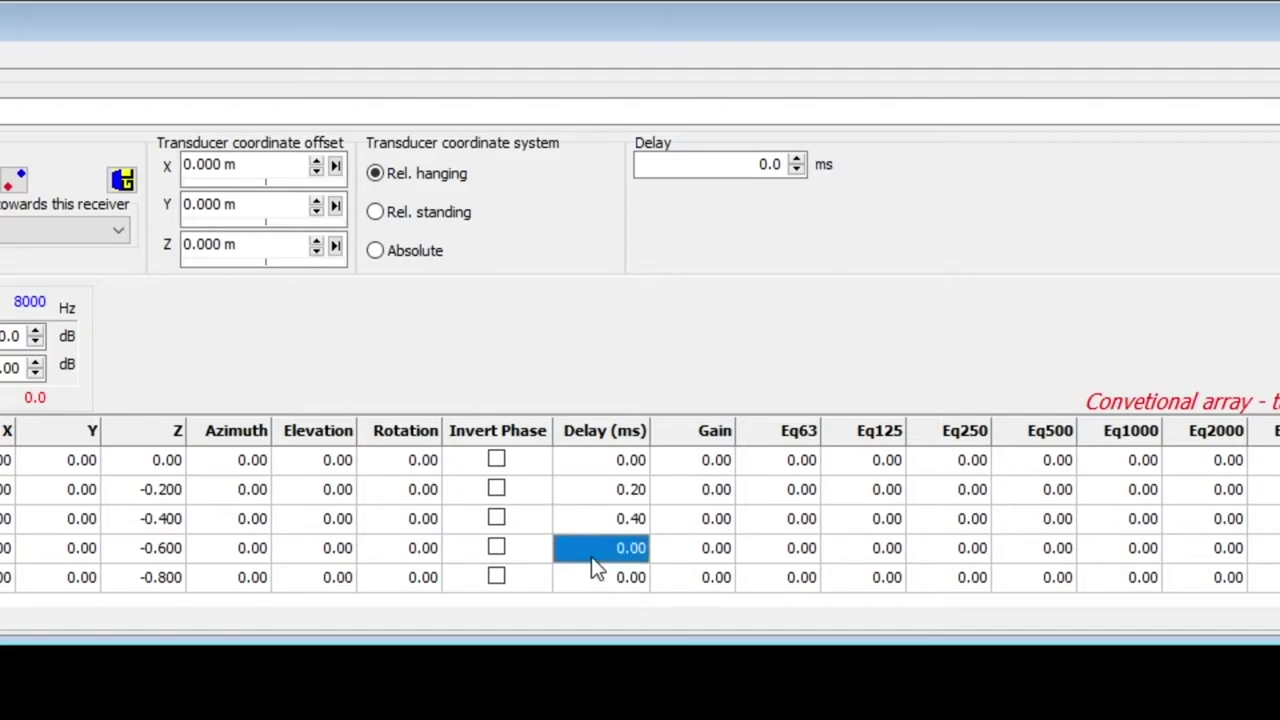
{"action": "type", "text": "0.6"}
{"action": "key", "text": "Return"}
{"action": "left_click", "coordinate": [595, 580]}
{"action": "type", "text": "0.8"}
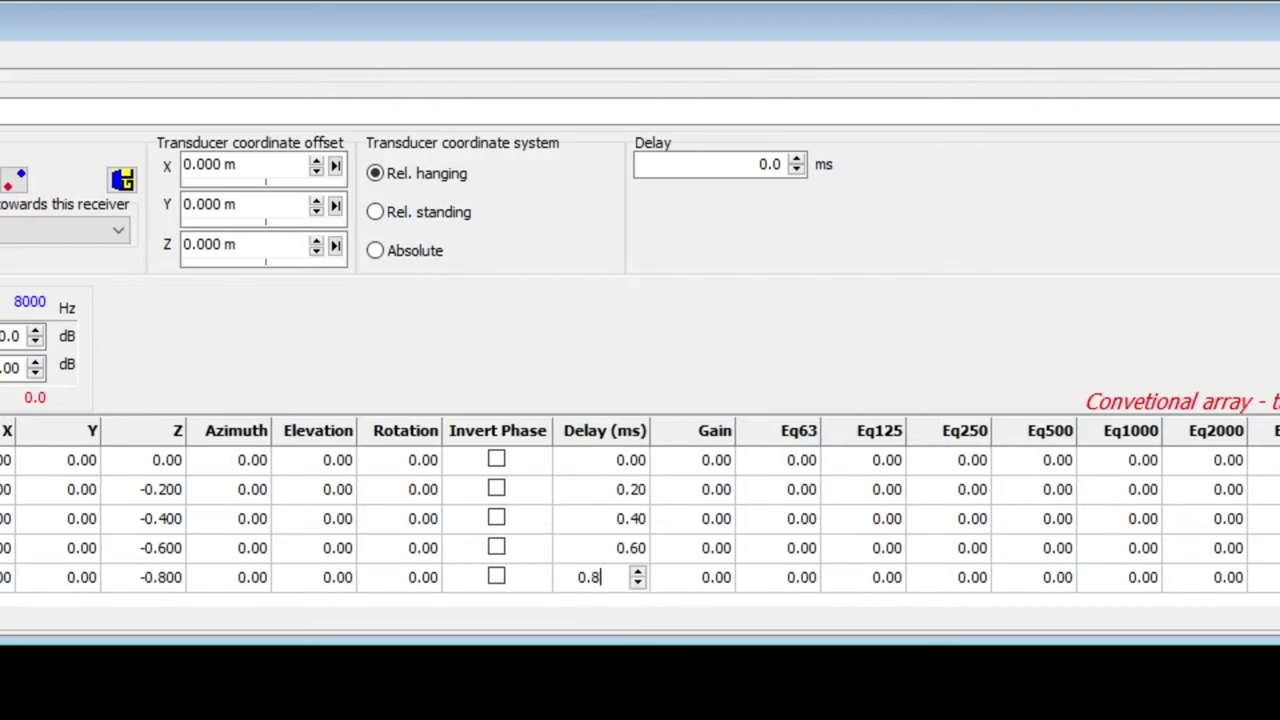
{"action": "key", "text": "Return"}
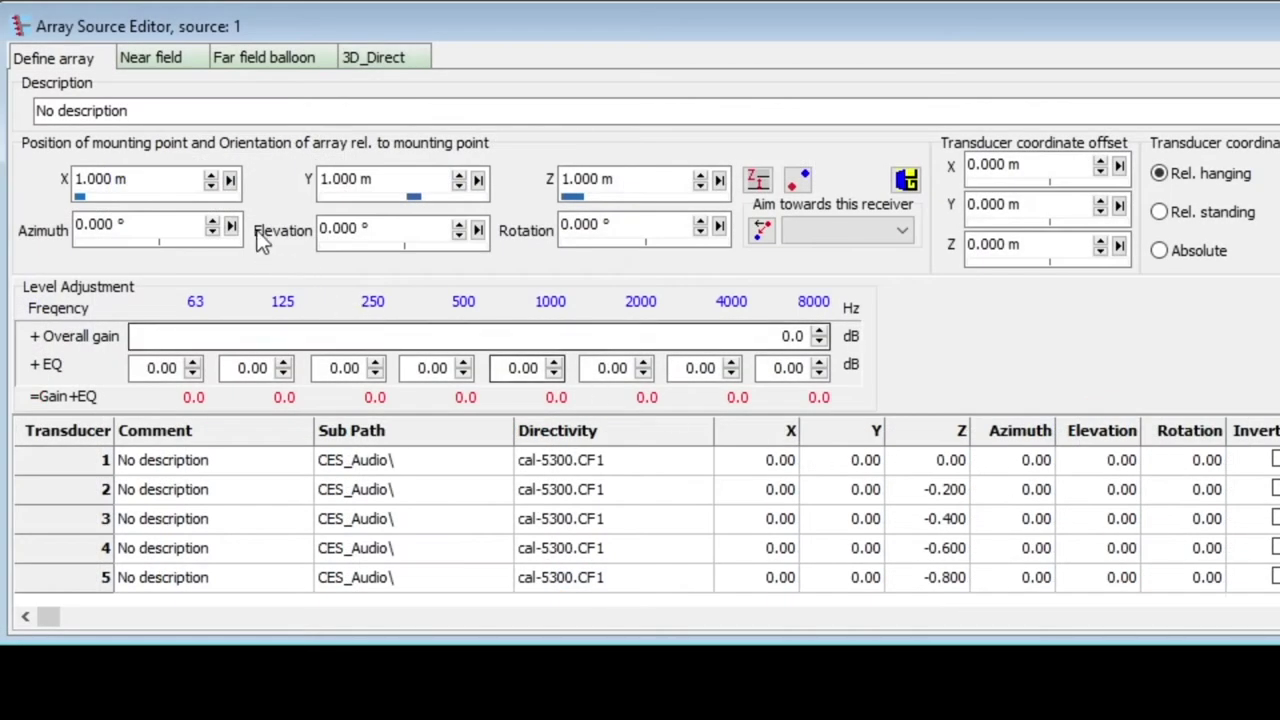
Open the near-field map and step its frequency to 2000 Hz, then 4000 Hz.
{"action": "left_click", "coordinate": [160, 58]}
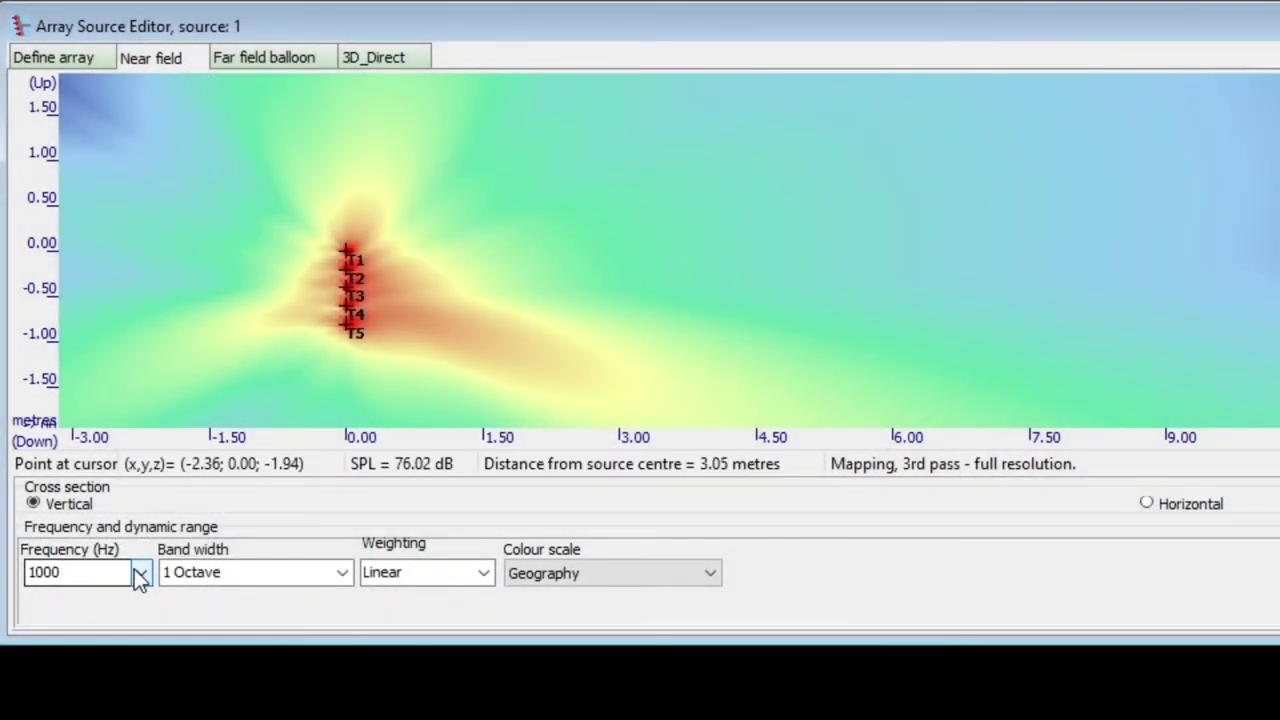
{"action": "left_click", "coordinate": [140, 575]}
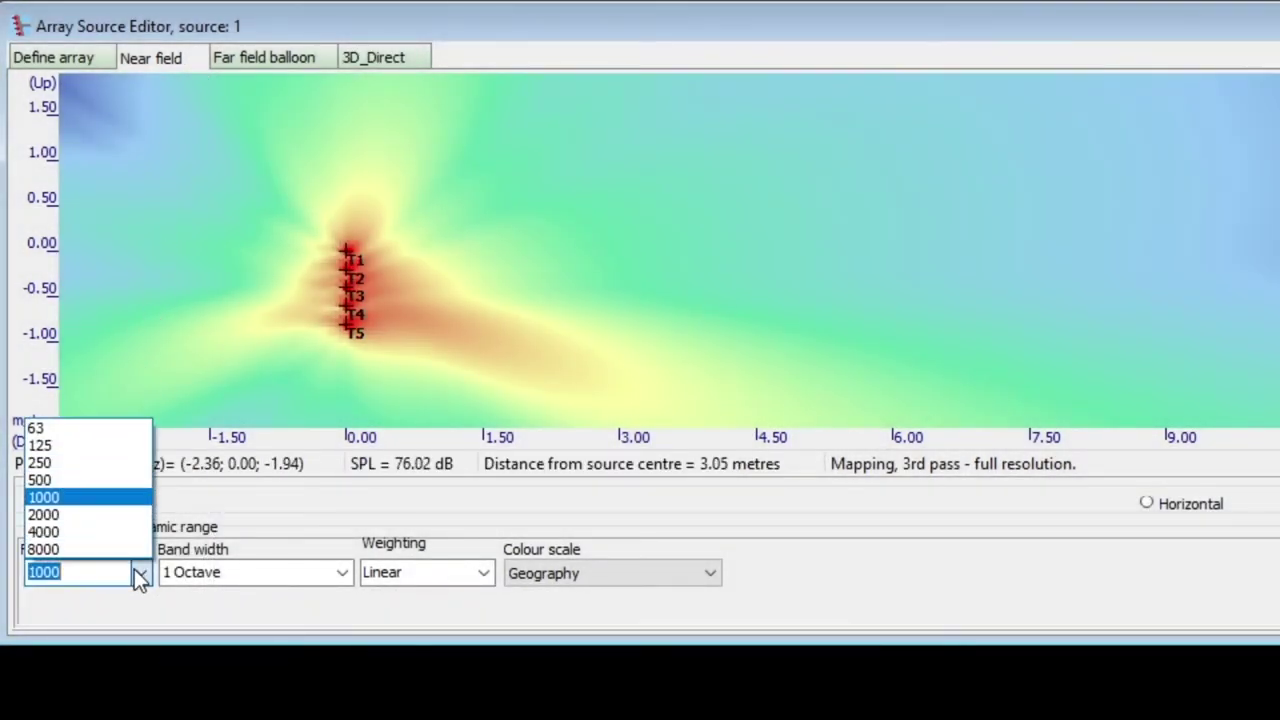
{"action": "key", "text": "Escape"}
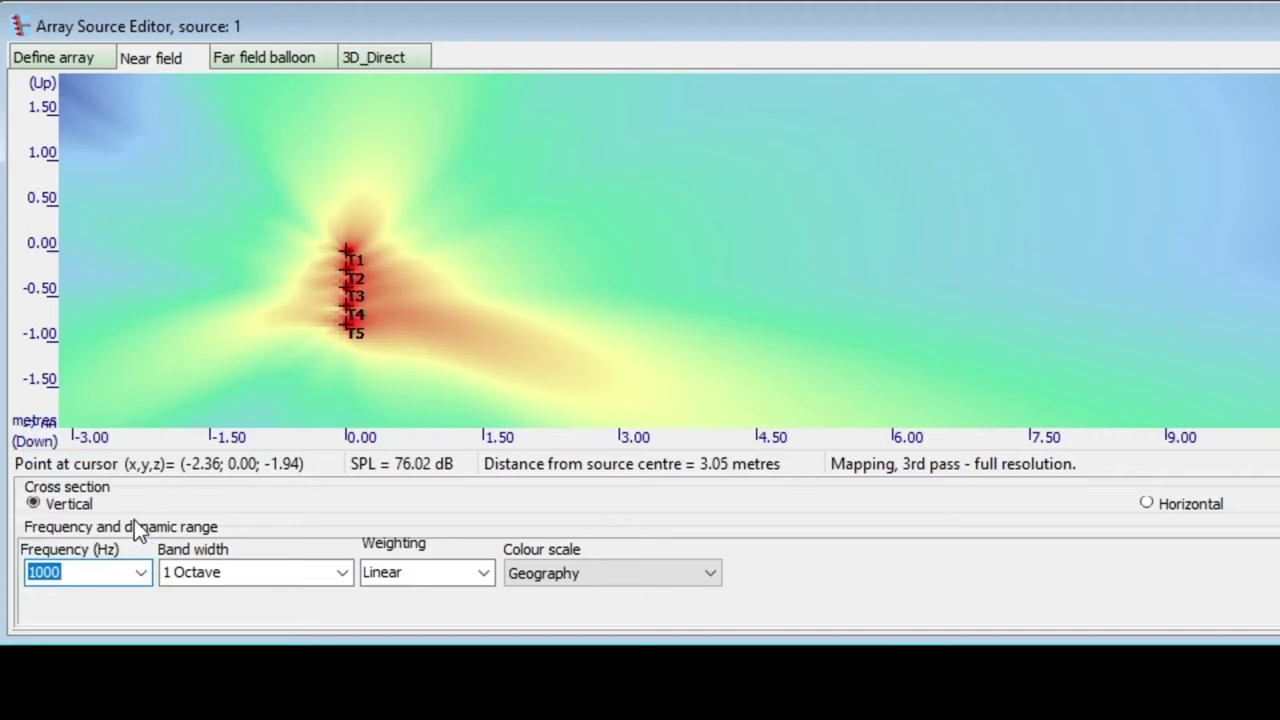
{"action": "key", "text": "Down"}
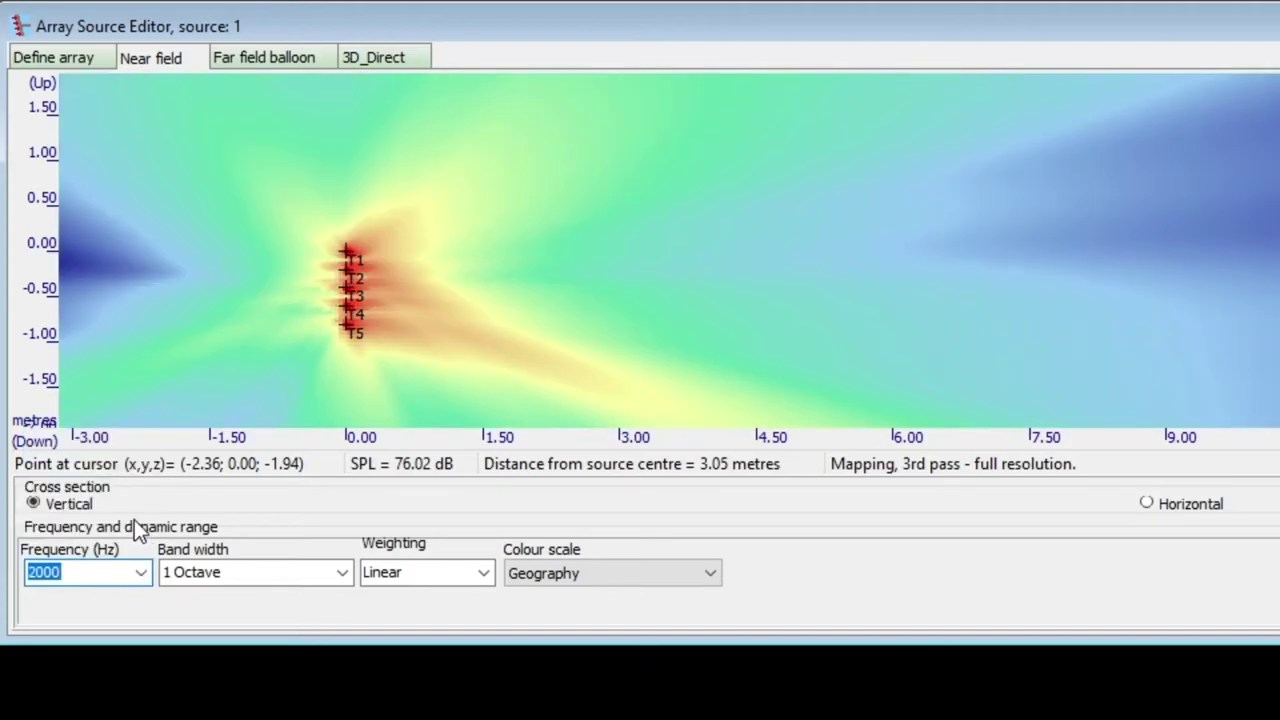
{"action": "left_click", "coordinate": [140, 572]}
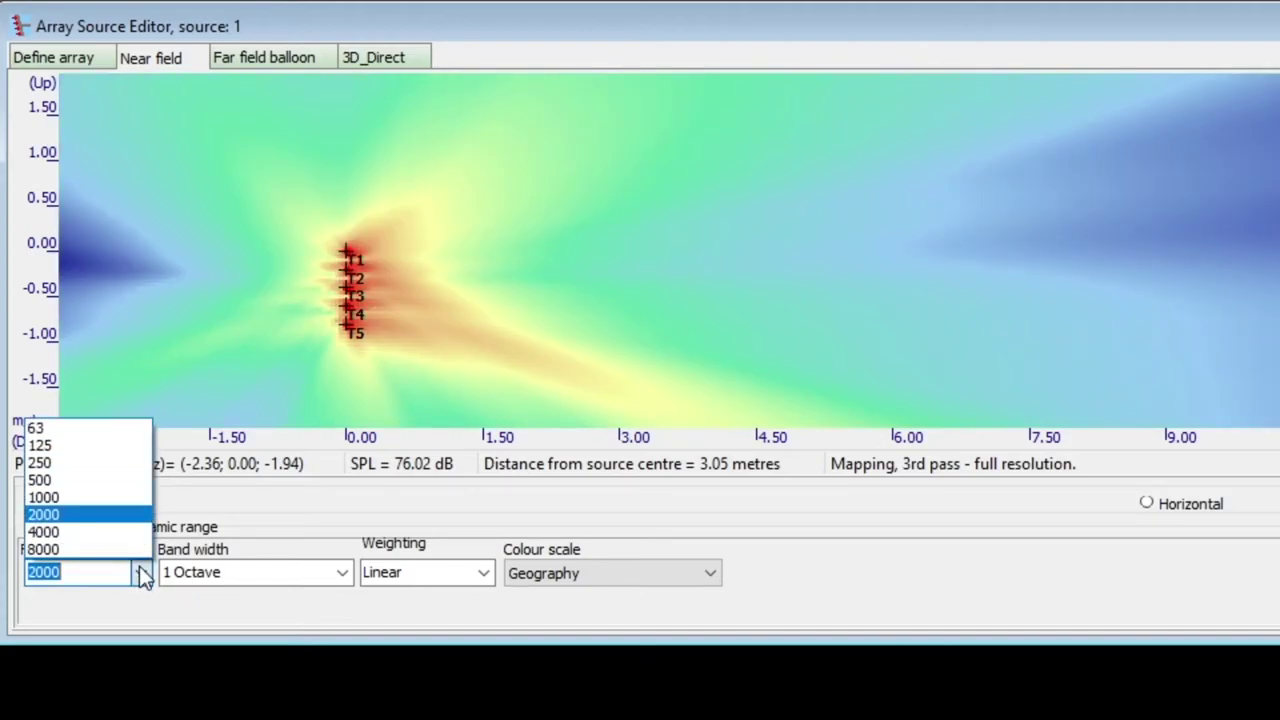
{"action": "key", "text": "Escape"}
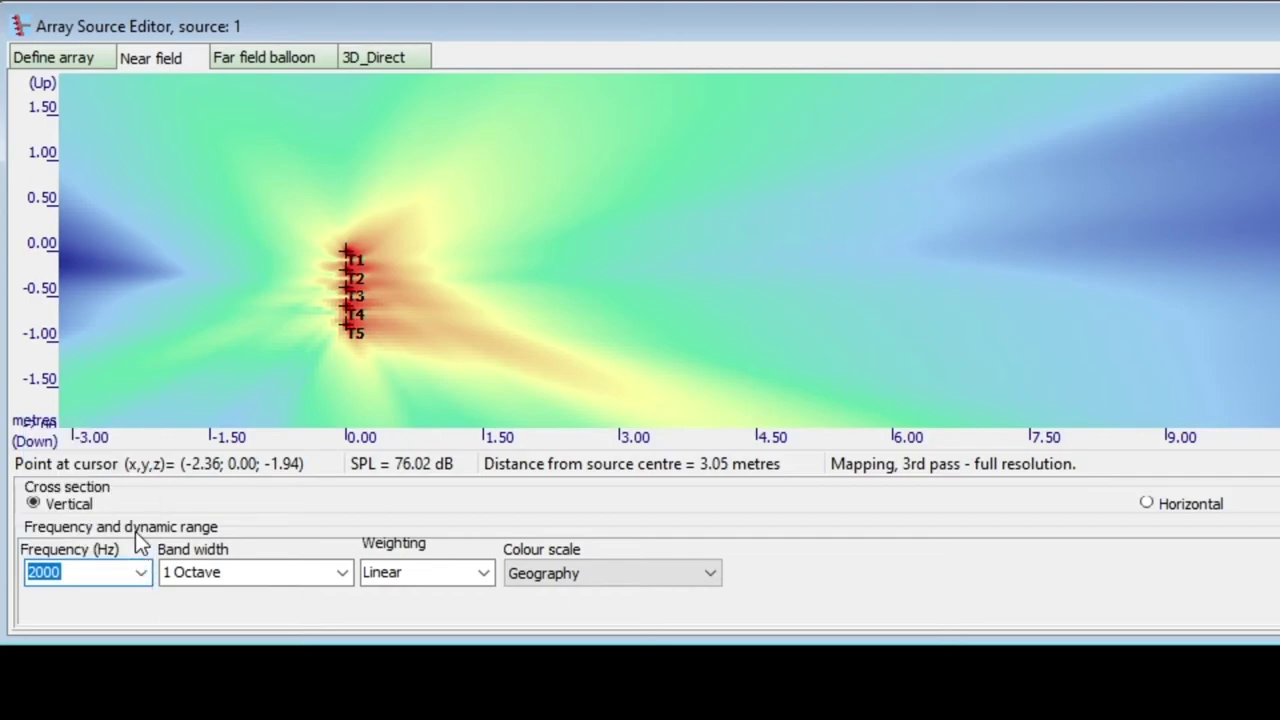
{"action": "key", "text": "Down"}
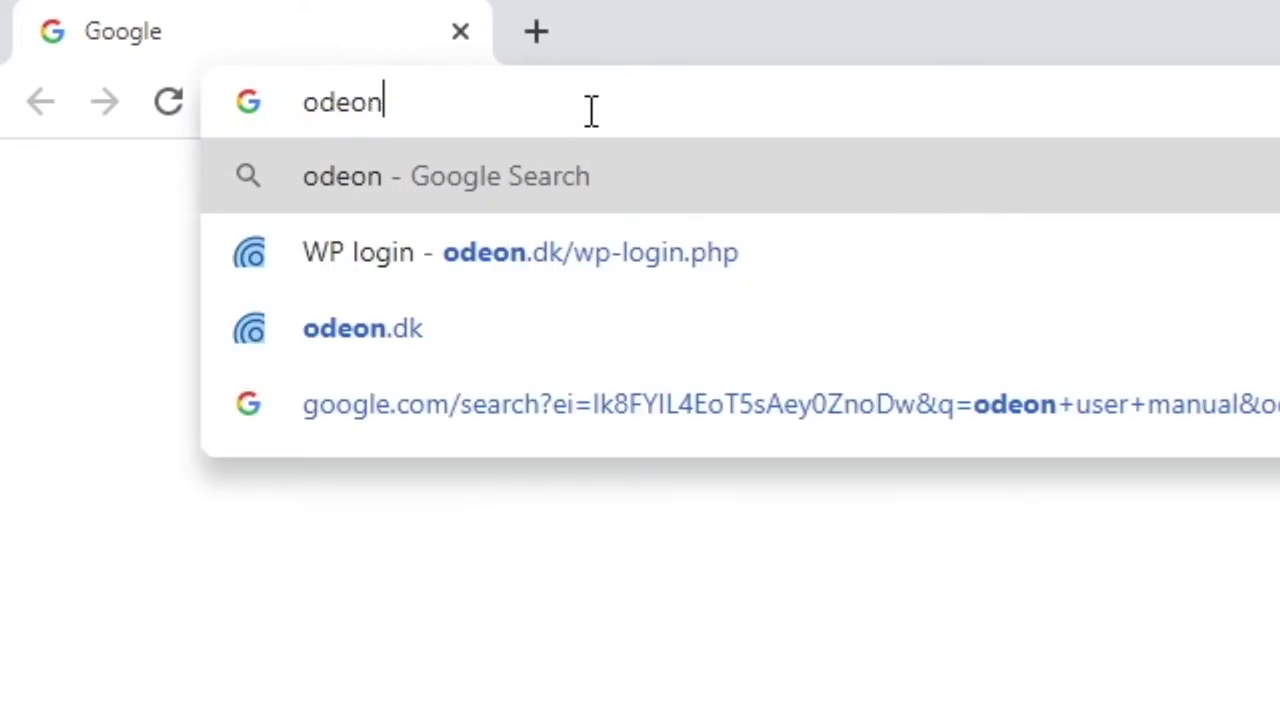
Load odeon.dk and go to the User Manual page under the Downloads menu.
{"action": "key", "text": "Return"}
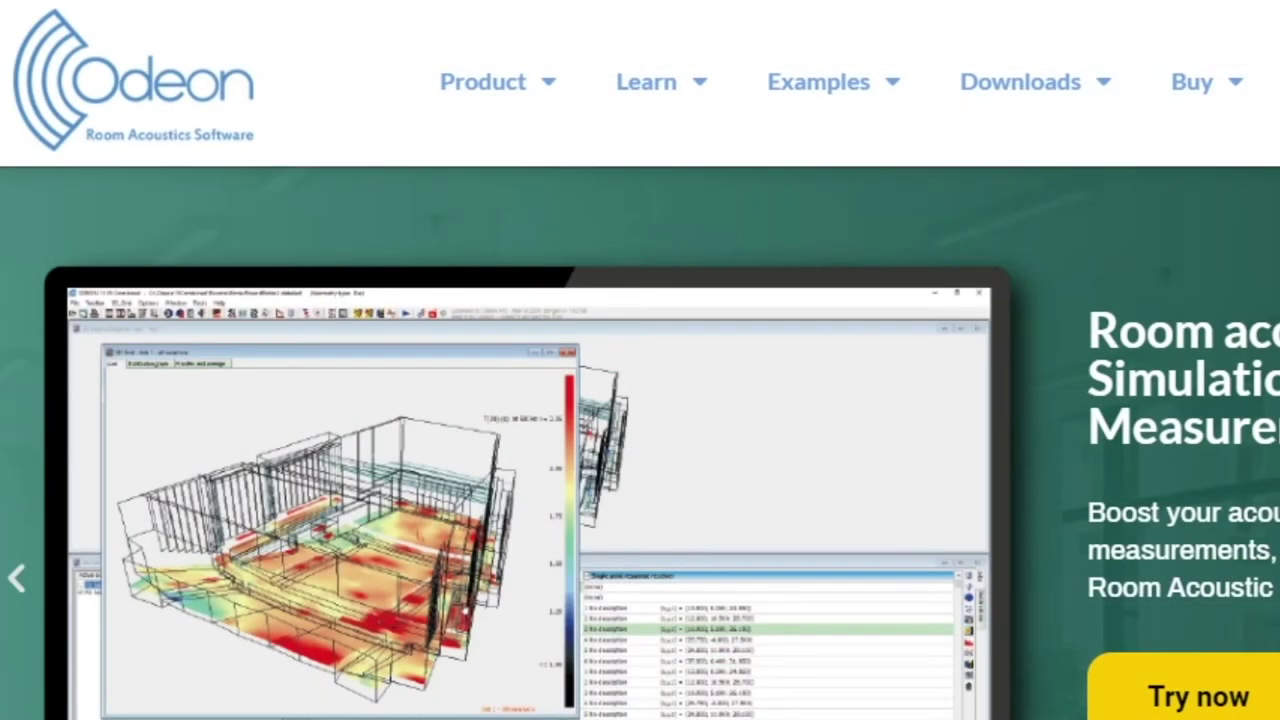
{"action": "mouse_move", "coordinate": [962, 72]}
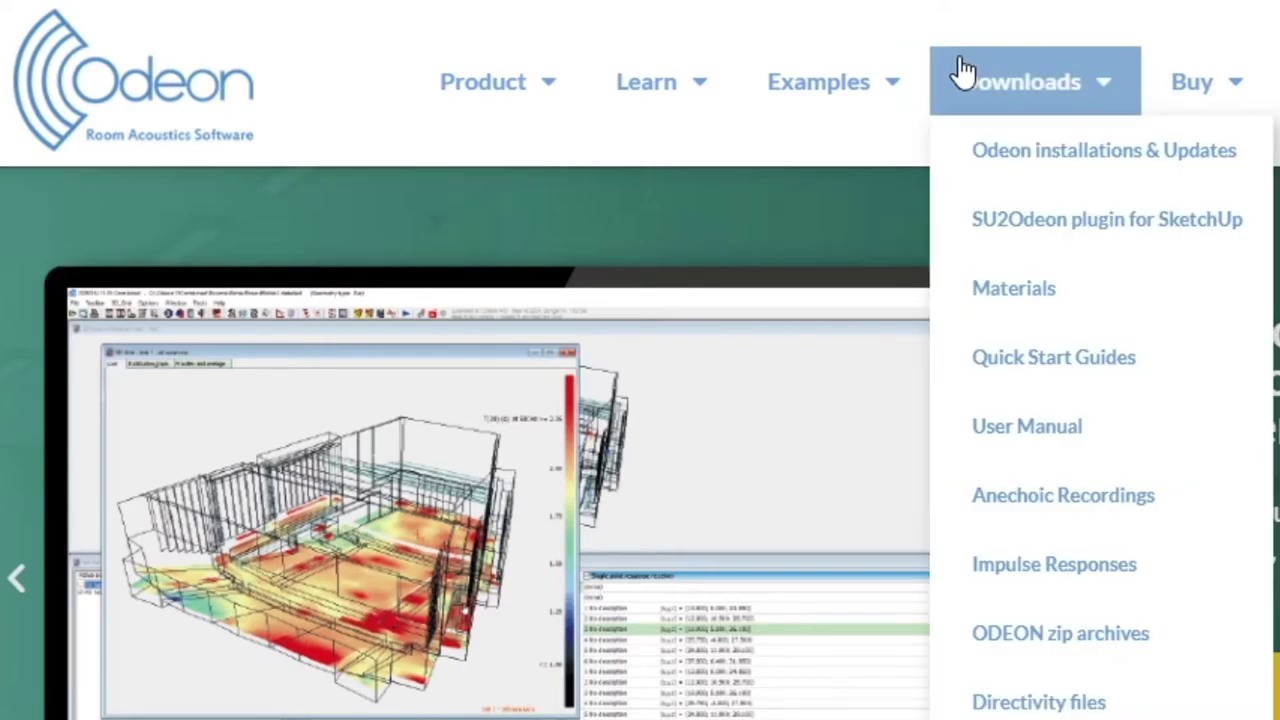
{"action": "left_click", "coordinate": [1130, 432]}
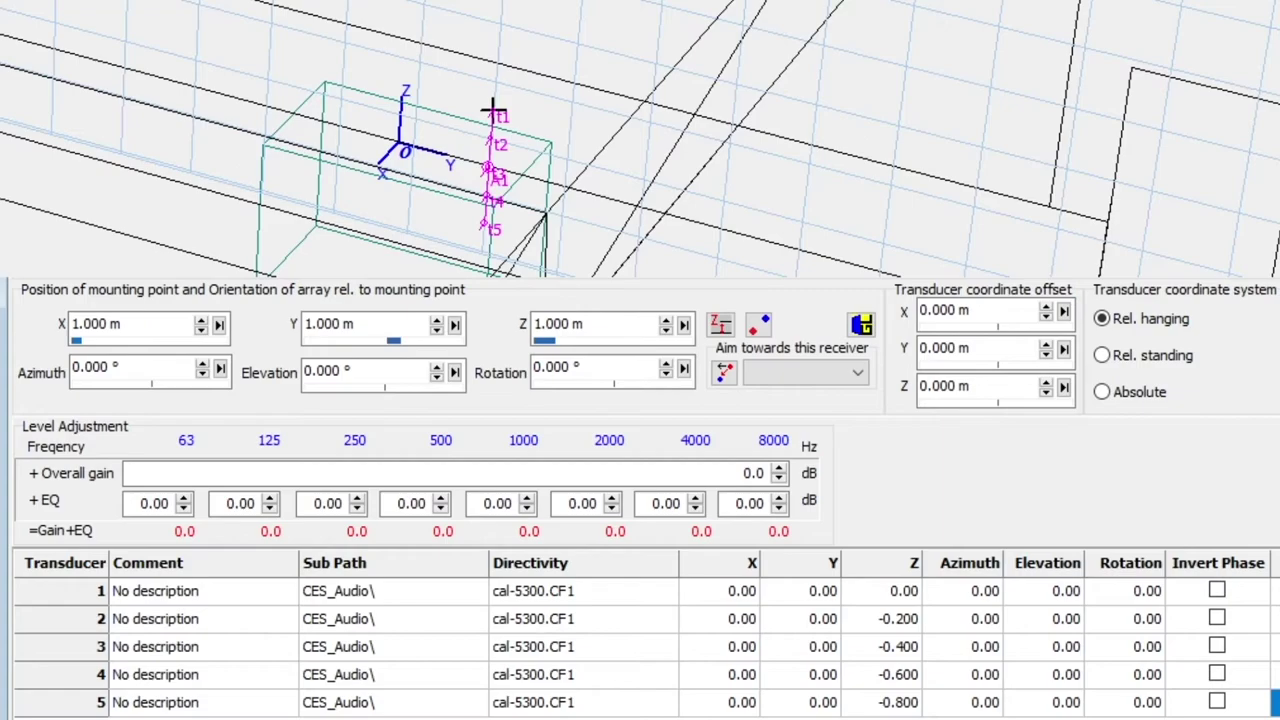
Nudge the sliders to reach Y 1.646 m, azimuth −4.463° and elevation −5.207°.
{"action": "mouse_move", "coordinate": [451, 326]}
{"action": "left_mouse_down"}
{"action": "mouse_move", "coordinate": [457, 371]}
{"action": "mouse_move", "coordinate": [468, 338]}
{"action": "mouse_move", "coordinate": [451, 323]}
{"action": "left_mouse_up"}
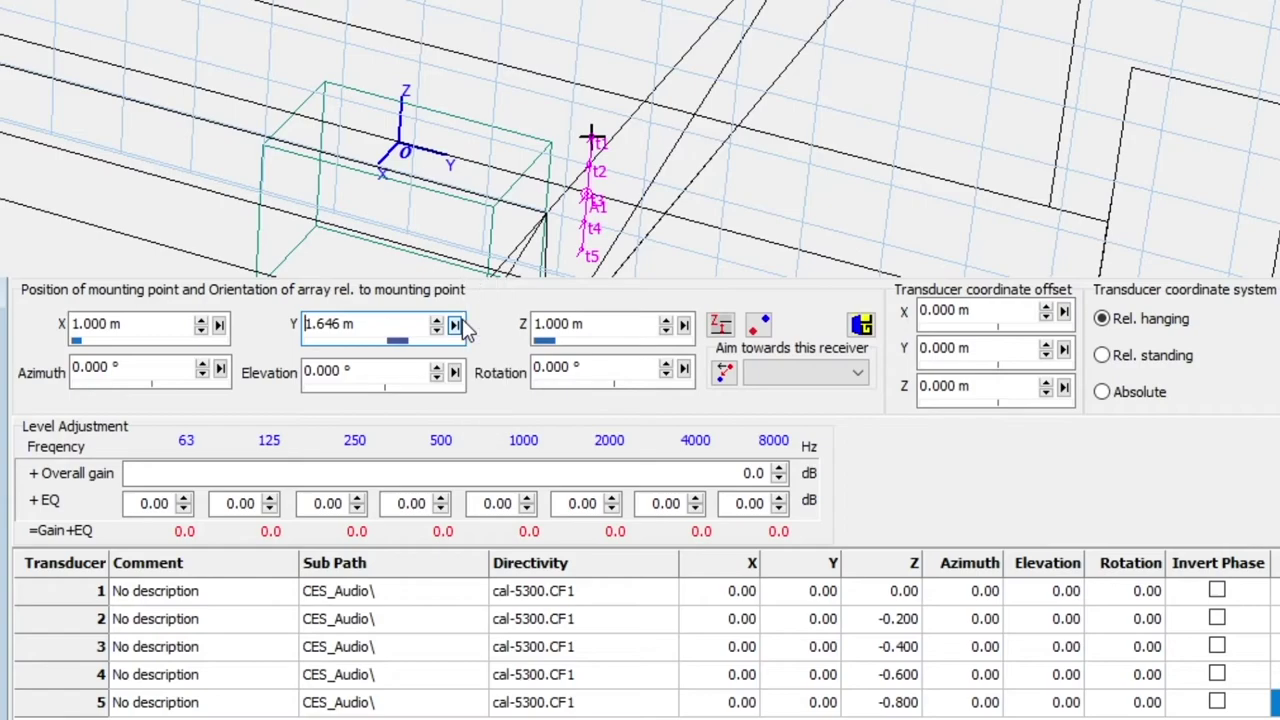
{"action": "mouse_move", "coordinate": [220, 369]}
{"action": "left_mouse_down"}
{"action": "mouse_move", "coordinate": [237, 337]}
{"action": "mouse_move", "coordinate": [240, 430]}
{"action": "mouse_move", "coordinate": [240, 383]}
{"action": "left_mouse_up"}
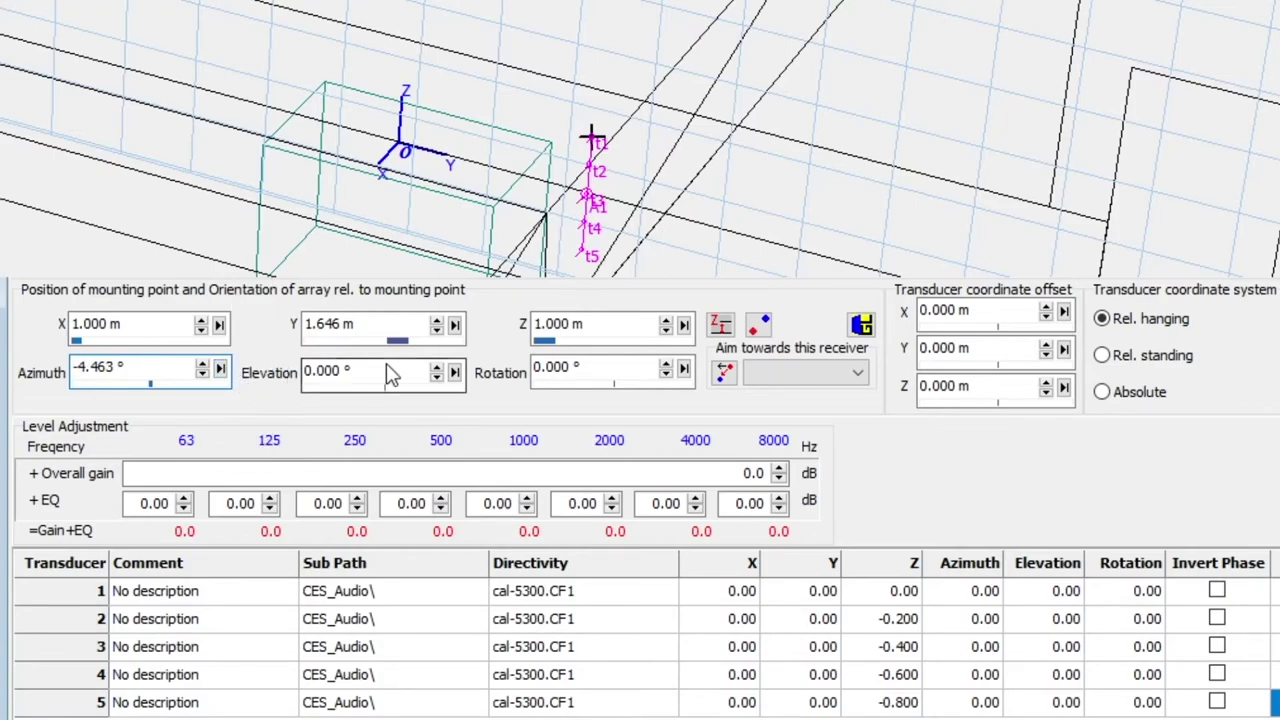
{"action": "mouse_move", "coordinate": [456, 372]}
{"action": "left_mouse_down"}
{"action": "mouse_move", "coordinate": [460, 330]}
{"action": "mouse_move", "coordinate": [457, 370]}
{"action": "left_mouse_up"}
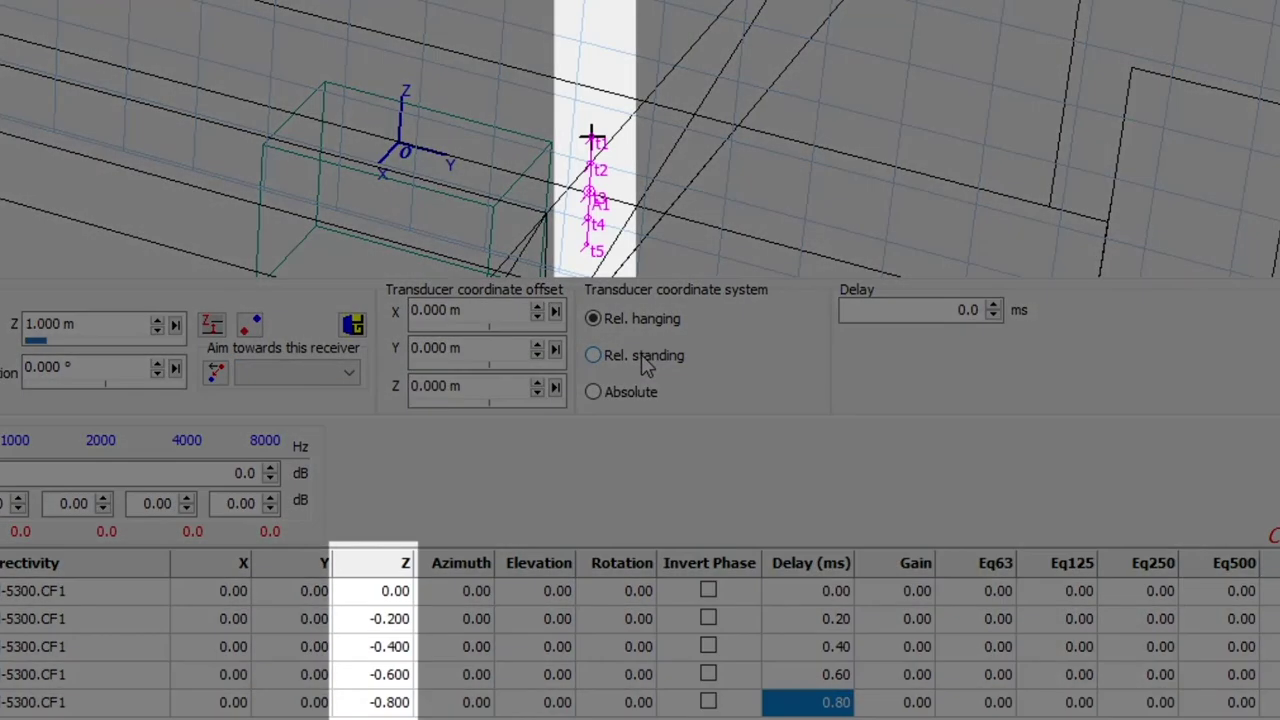
{"action": "left_click", "coordinate": [594, 355]}
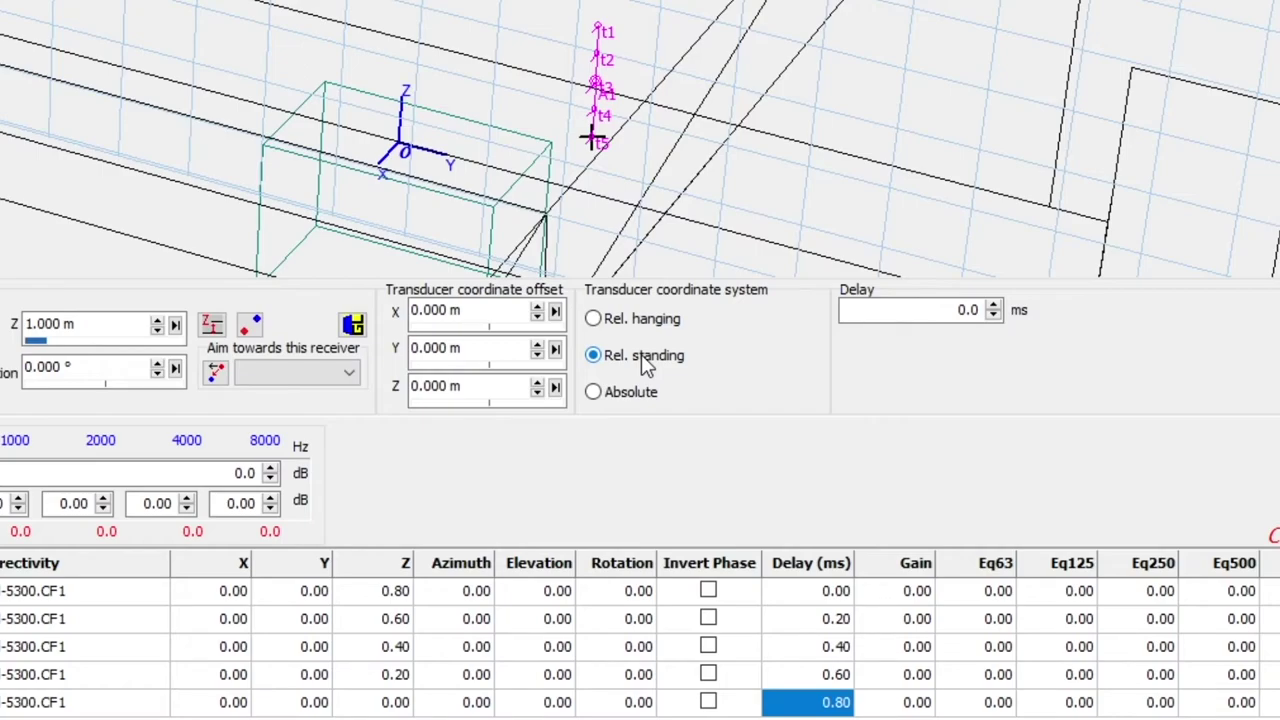
{"action": "left_click", "coordinate": [642, 320]}
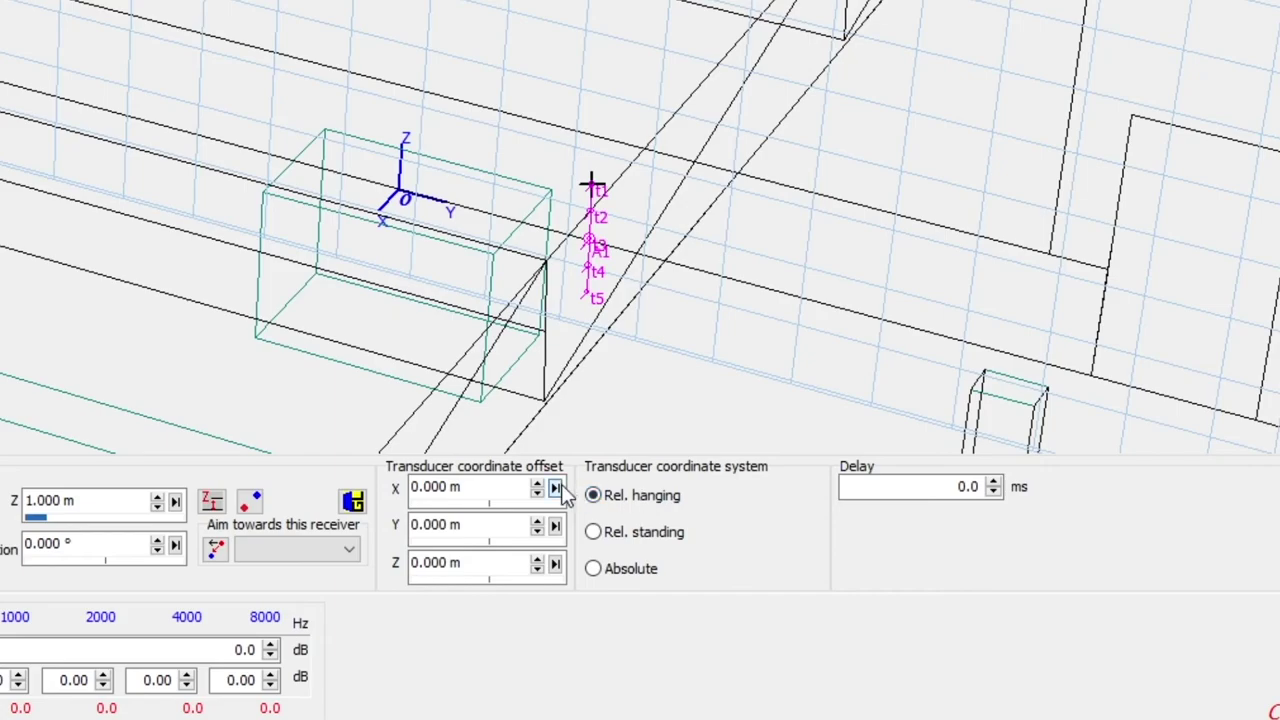
Offset the transducers from the mounting point to X −0.909 m and Z 0.579 m.
{"action": "left_click_drag", "start_coordinate": [555, 487], "coordinate": [578, 505]}
{"action": "left_click_drag", "start_coordinate": [555, 564], "coordinate": [591, 560]}
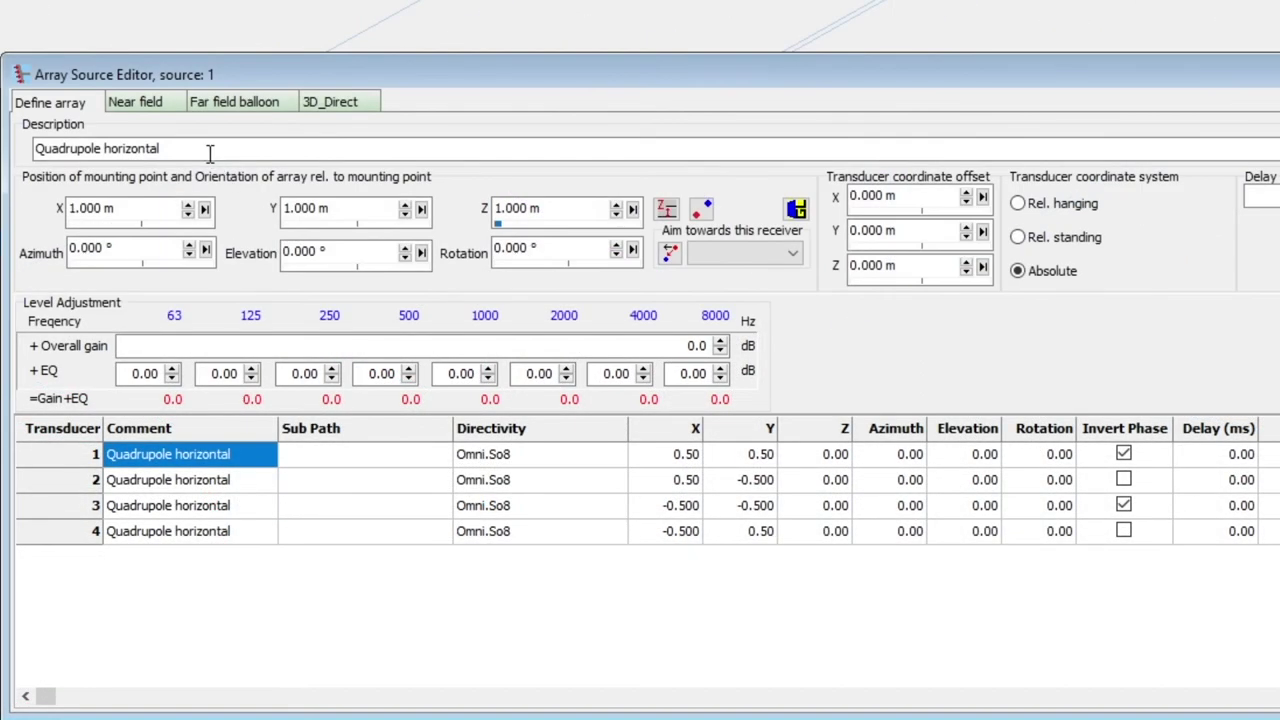
Show the Quadrupole horizontal array's near-field map at 1000 Hz.
{"action": "left_click", "coordinate": [140, 102]}
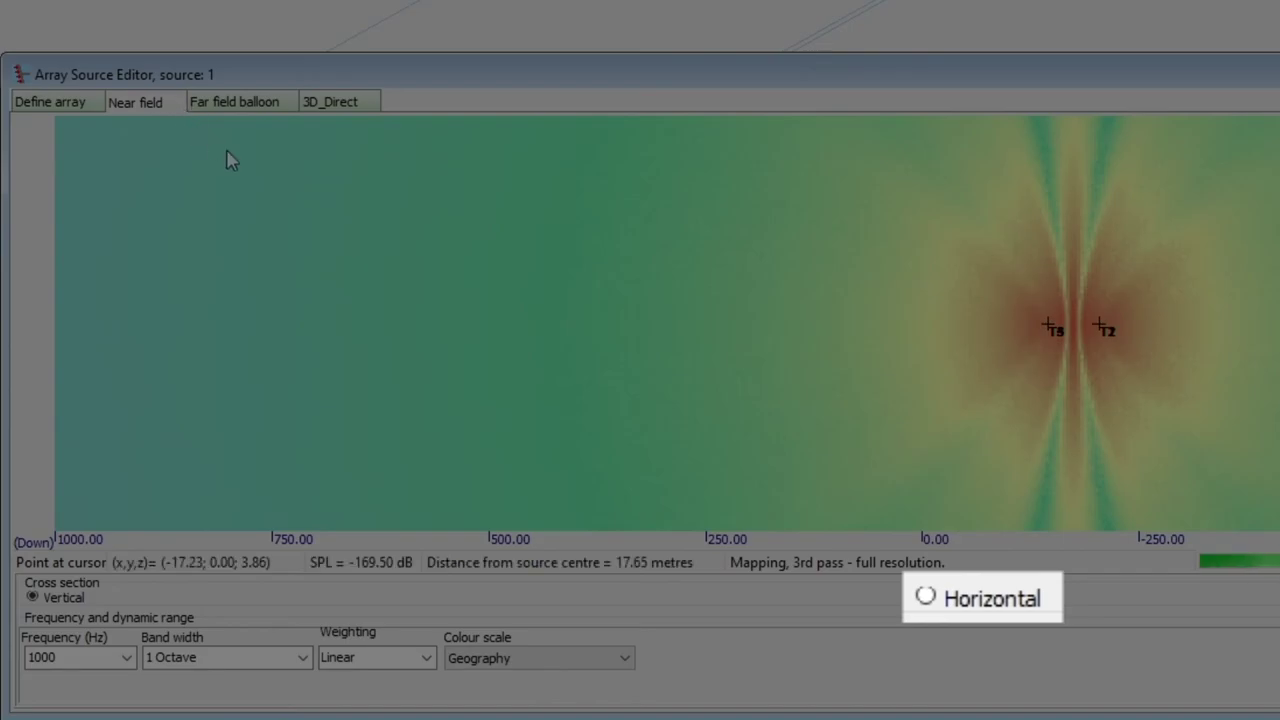
Switch the quadrupole near-field map to a Horizontal cross-section.
{"action": "left_click", "coordinate": [930, 598]}
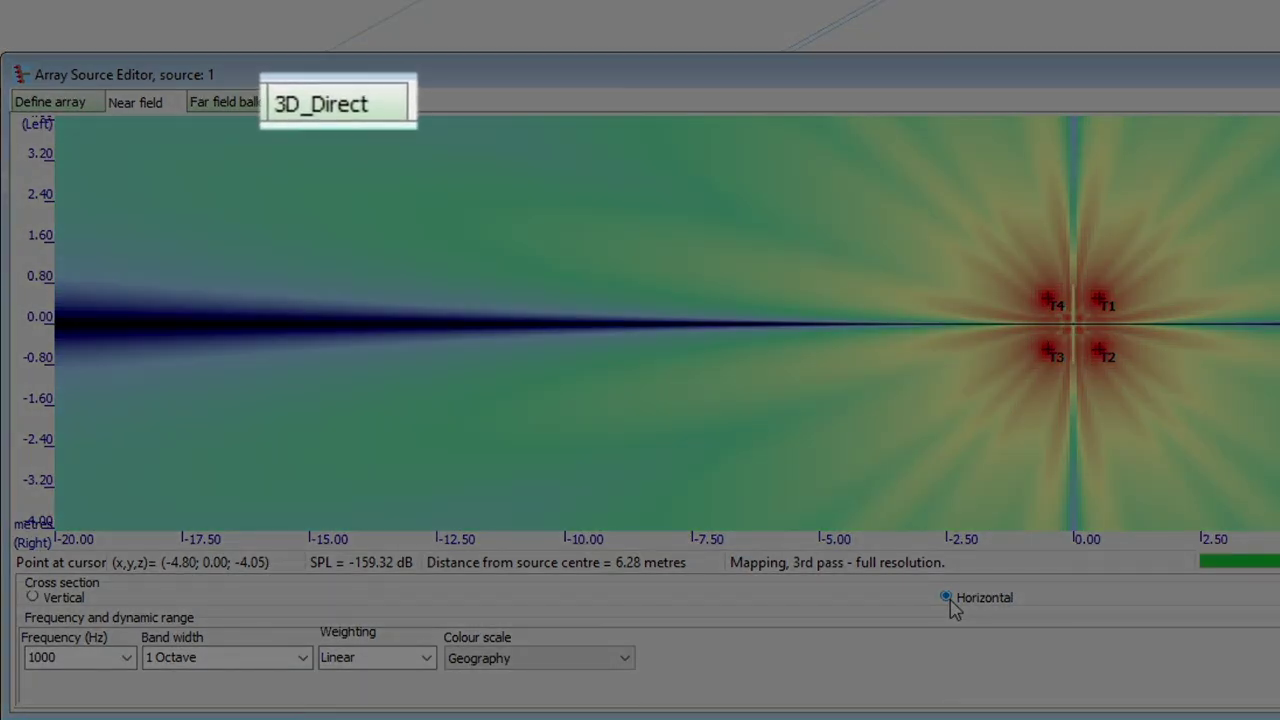
Go to the 3D_Direct page of the Array Source Editor.
{"action": "left_click", "coordinate": [370, 97]}
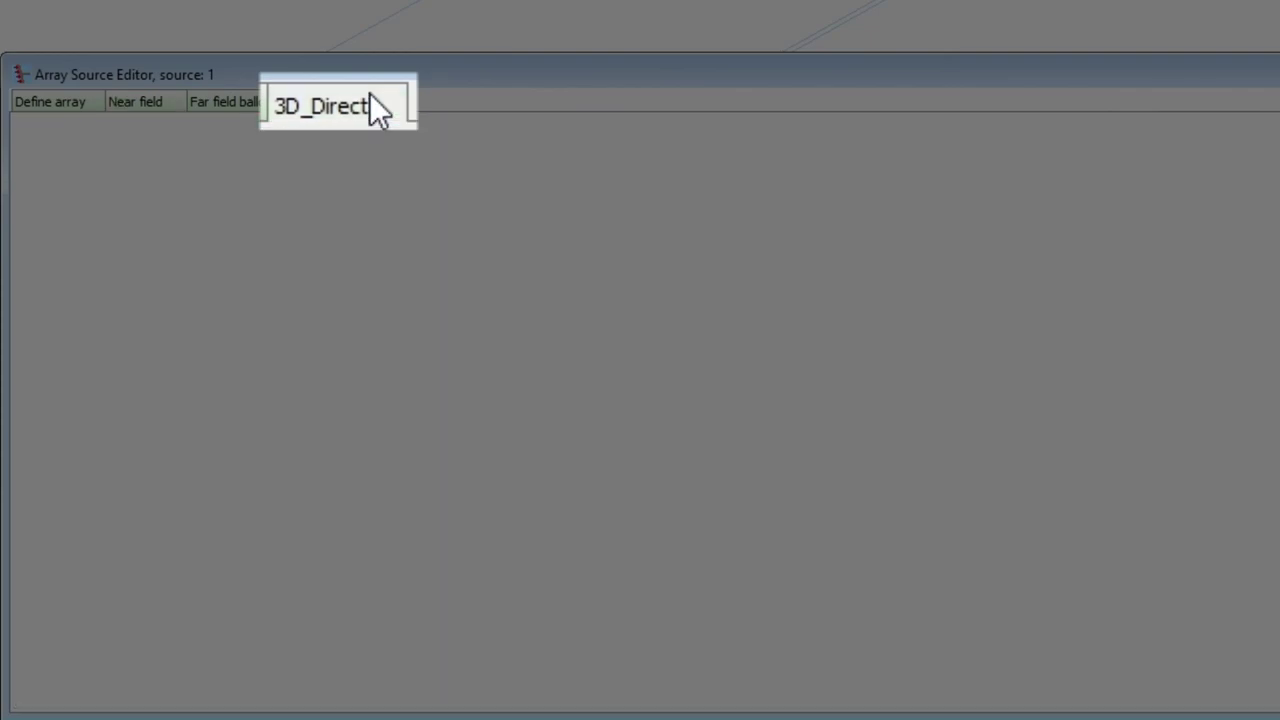